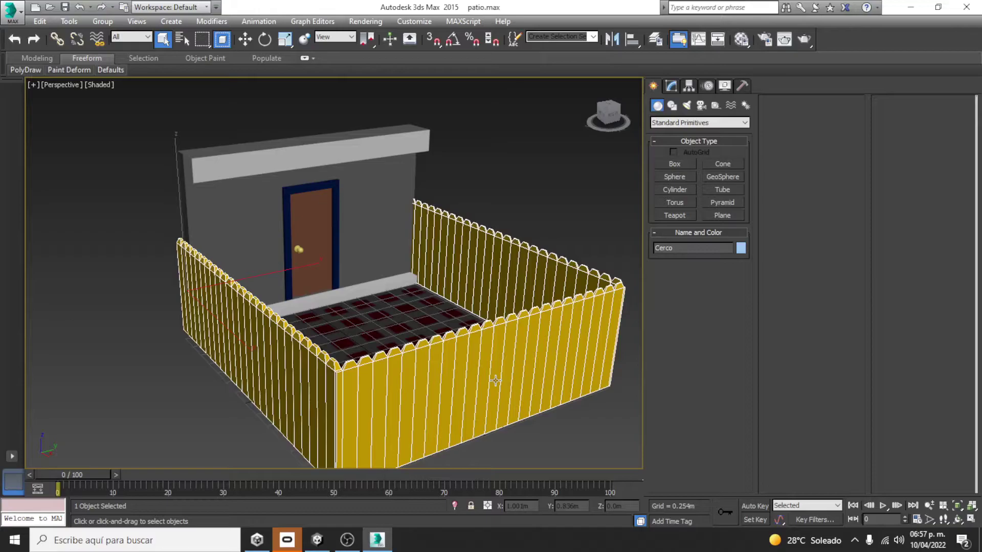
Dismiss the 3ds Max help page and orbit down over the patio's tiled floor.
{"action": "key", "text": "F1"}
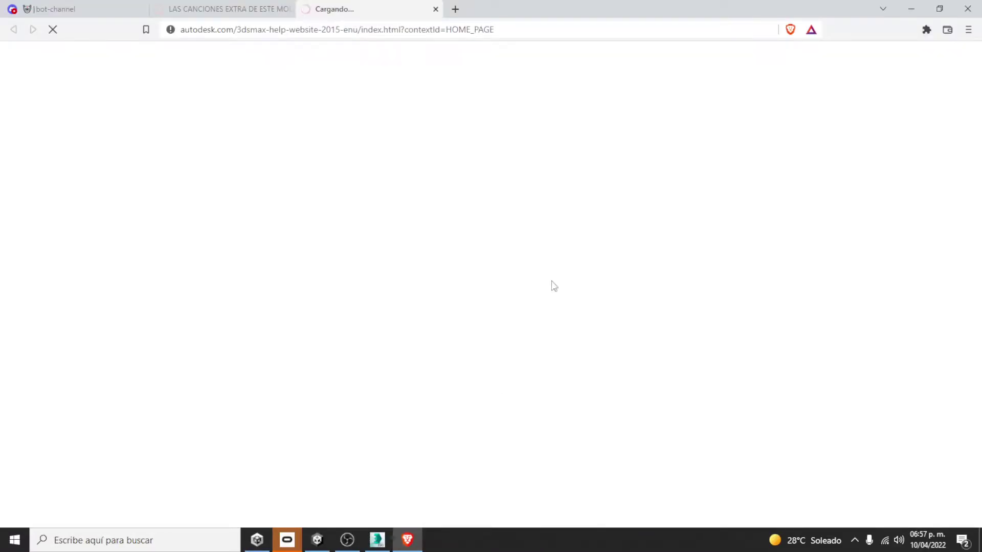
{"action": "left_click", "coordinate": [911, 9]}
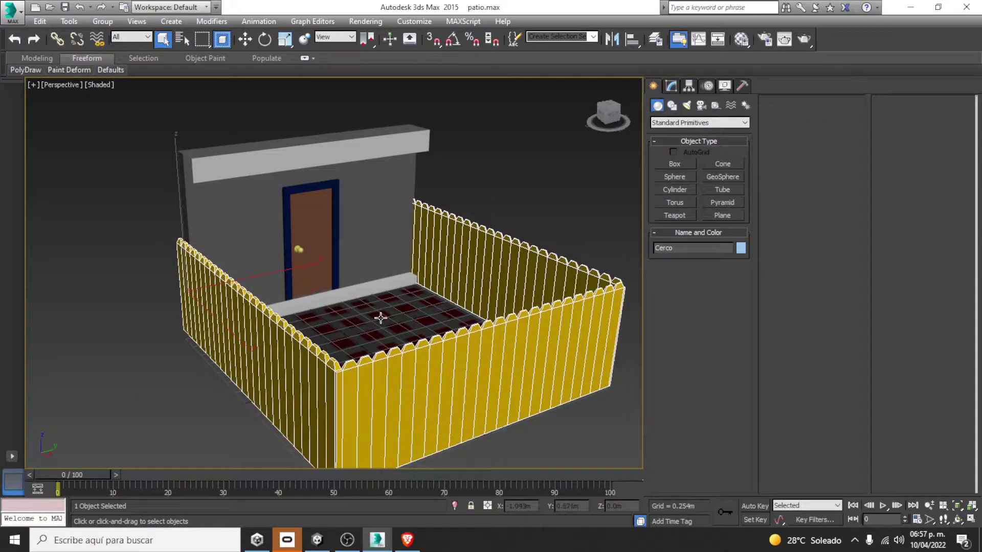
{"action": "scroll", "coordinate": [376, 301], "scroll_direction": "down", "scroll_amount": 2}
{"action": "scroll", "coordinate": [361, 291], "scroll_direction": "up", "scroll_amount": 1}
{"action": "scroll", "coordinate": [358, 292], "scroll_direction": "up", "scroll_amount": 5}
{"action": "scroll", "coordinate": [357, 294], "scroll_direction": "down", "scroll_amount": 5}
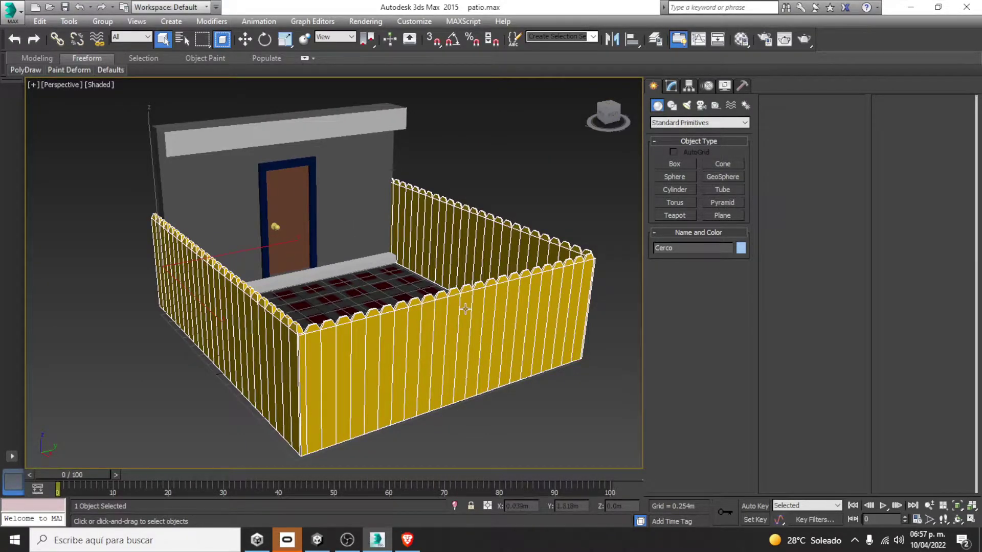
{"action": "middle_click_drag", "start_coordinate": [483, 307], "coordinate": [450, 251], "text": "alt"}
{"action": "scroll", "coordinate": [392, 314], "scroll_direction": "up", "scroll_amount": 4}
{"action": "scroll", "coordinate": [300, 205], "scroll_direction": "down", "scroll_amount": 4}
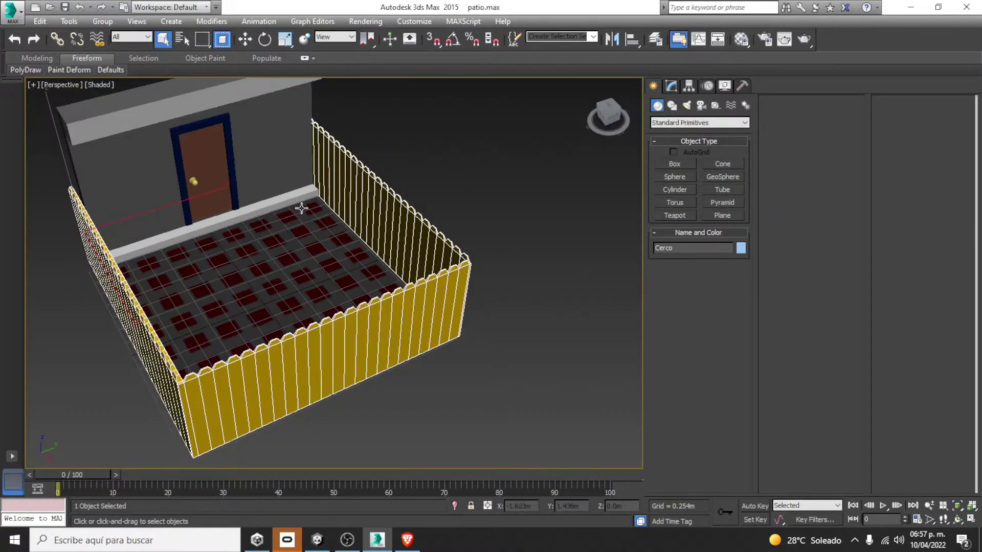
{"action": "scroll", "coordinate": [317, 205], "scroll_direction": "up", "scroll_amount": 4}
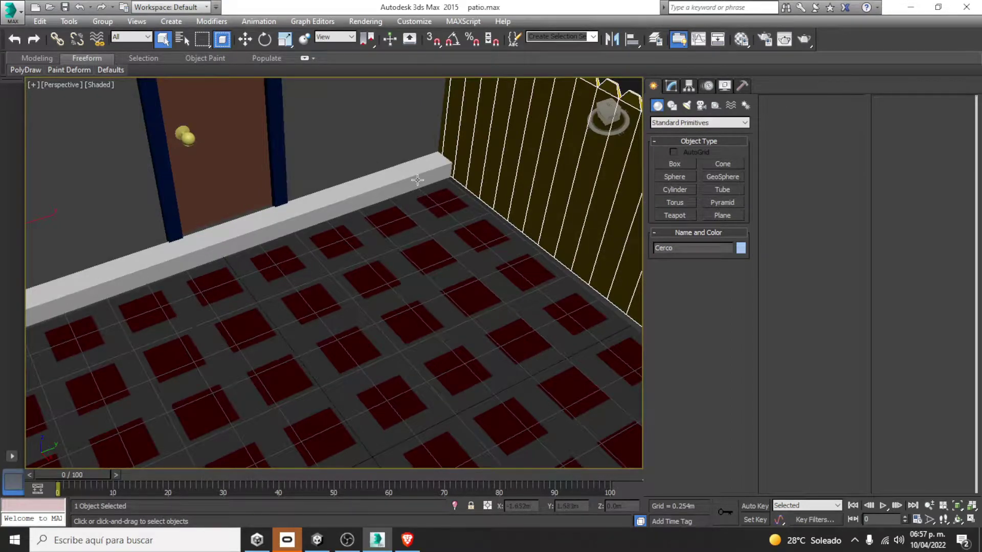
{"action": "scroll", "coordinate": [418, 180], "scroll_direction": "down", "scroll_amount": 4}
{"action": "scroll", "coordinate": [417, 180], "scroll_direction": "up", "scroll_amount": 6}
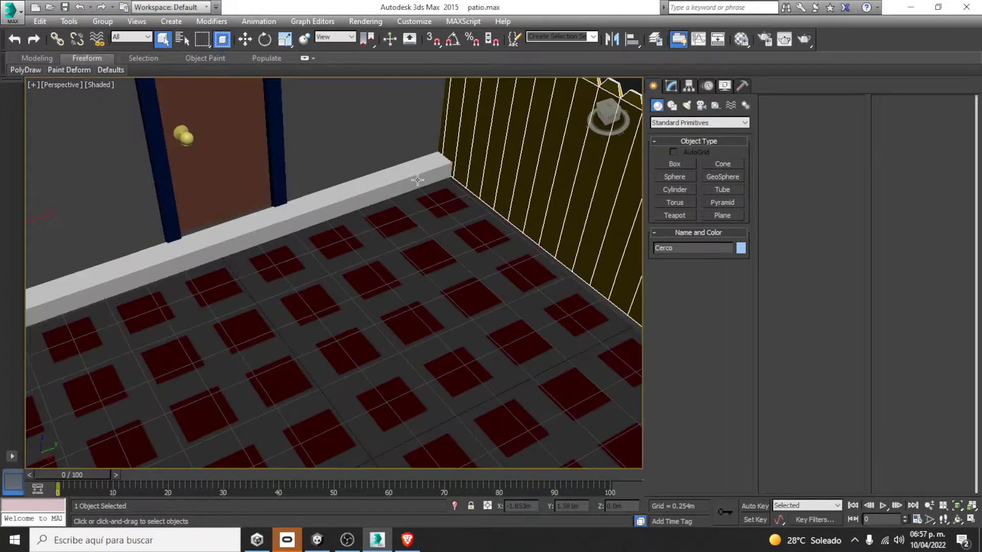
{"action": "scroll", "coordinate": [417, 180], "scroll_direction": "up", "scroll_amount": 2}
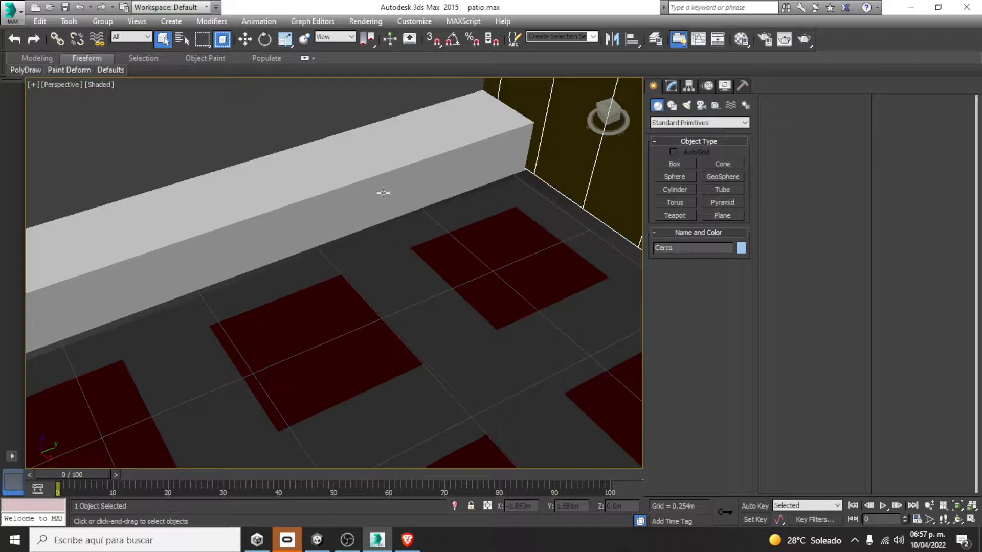
{"action": "scroll", "coordinate": [512, 268], "scroll_direction": "down", "scroll_amount": 3}
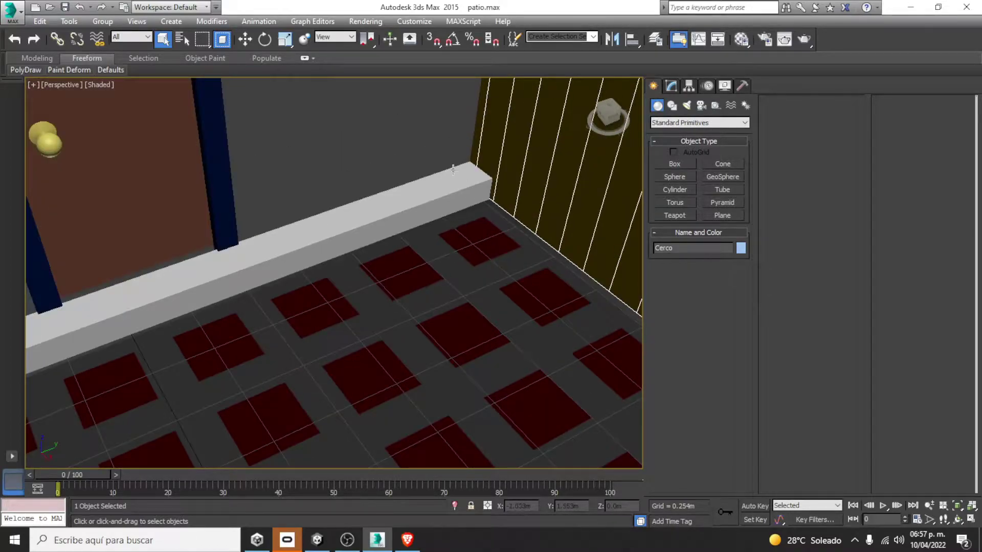
{"action": "scroll", "coordinate": [459, 237], "scroll_direction": "down", "scroll_amount": 5}
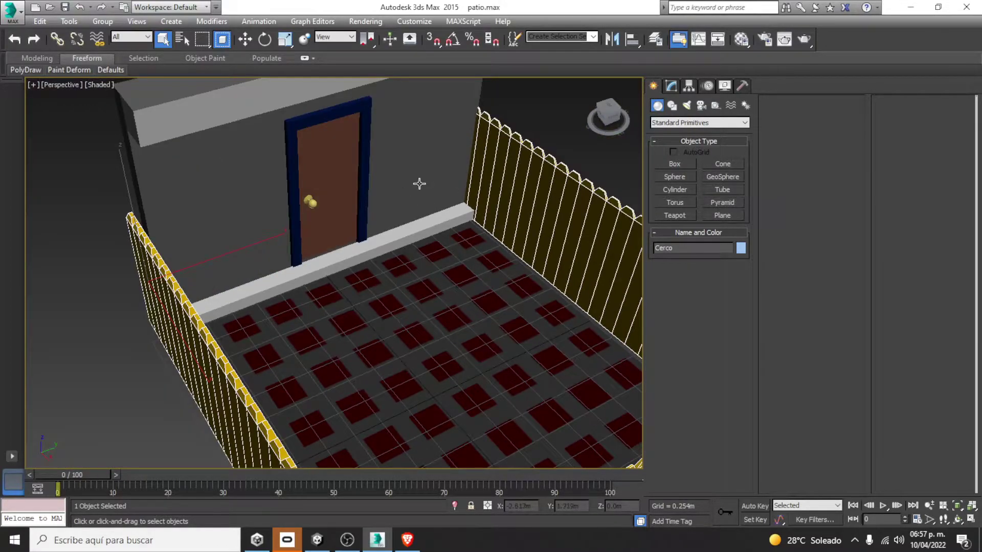
{"action": "scroll", "coordinate": [449, 251], "scroll_direction": "down", "scroll_amount": 10}
{"action": "scroll", "coordinate": [479, 262], "scroll_direction": "up", "scroll_amount": 10}
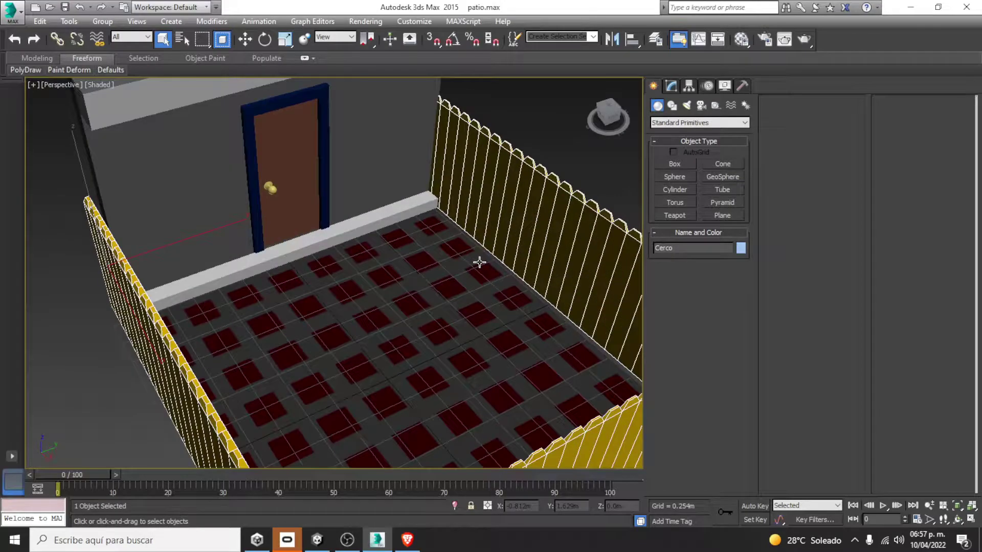
Orbit around the patio to inspect the fence from high, frontal and top-down views.
{"action": "middle_click_drag", "start_coordinate": [411, 322], "coordinate": [416, 265], "text": "alt"}
{"action": "scroll", "coordinate": [416, 265], "scroll_direction": "down", "scroll_amount": 3}
{"action": "middle_click_drag", "start_coordinate": [458, 336], "coordinate": [484, 228], "text": "alt"}
{"action": "scroll", "coordinate": [438, 296], "scroll_direction": "up", "scroll_amount": 5}
{"action": "scroll", "coordinate": [436, 296], "scroll_direction": "down", "scroll_amount": 5}
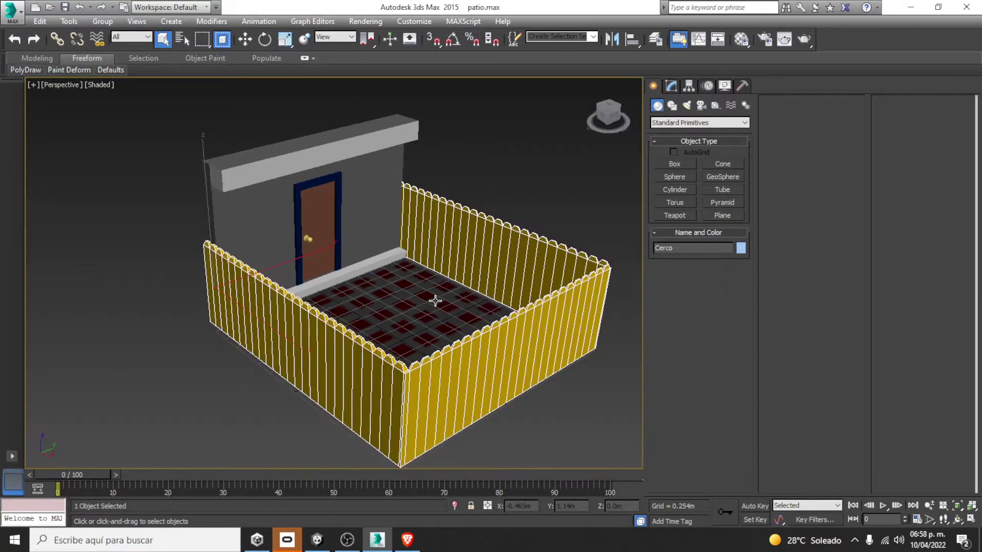
{"action": "scroll", "coordinate": [281, 259], "scroll_direction": "up", "scroll_amount": 5}
{"action": "scroll", "coordinate": [291, 240], "scroll_direction": "down", "scroll_amount": 5}
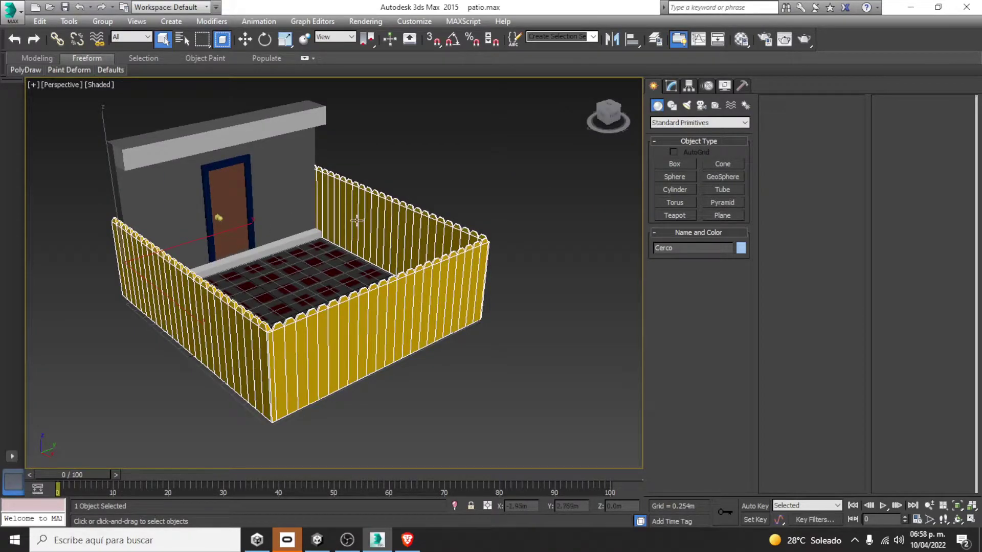
{"action": "mouse_move", "coordinate": [442, 311]}
{"action": "middle_mouse_down", "text": "alt"}
{"action": "mouse_move", "coordinate": [392, 342]}
{"action": "mouse_move", "coordinate": [361, 329]}
{"action": "mouse_move", "coordinate": [404, 322]}
{"action": "middle_mouse_up", "text": "alt"}
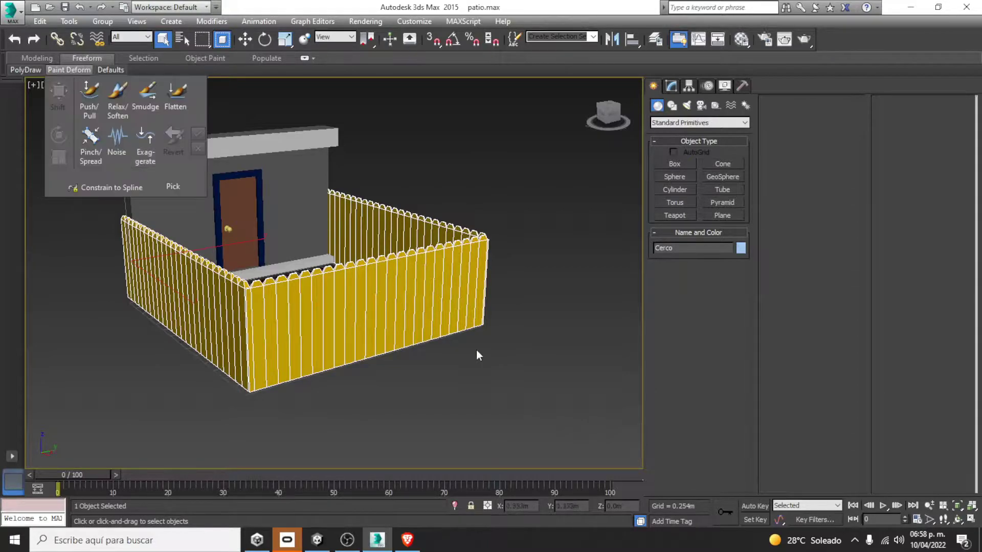
{"action": "middle_click_drag", "start_coordinate": [471, 258], "coordinate": [534, 290]}
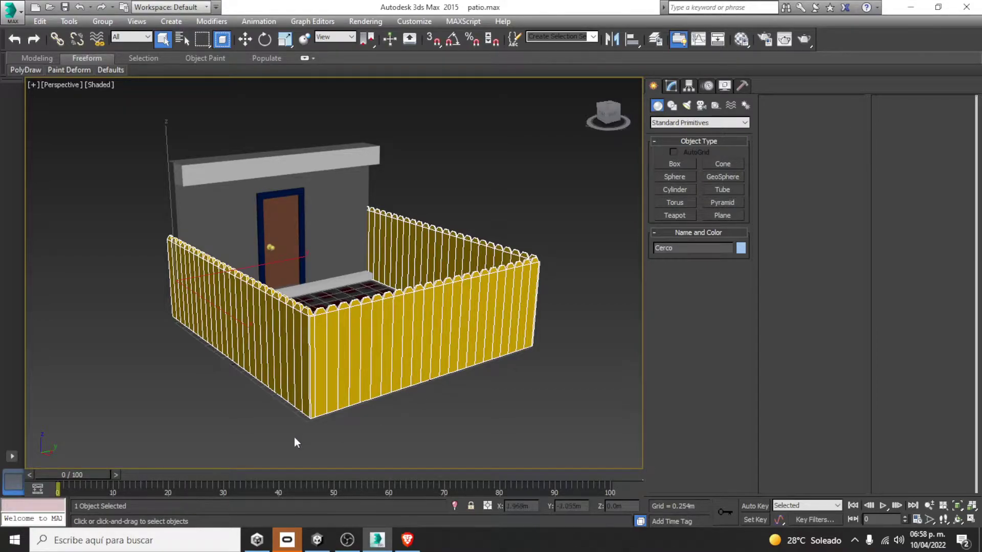
{"action": "scroll", "coordinate": [351, 375], "scroll_direction": "up", "scroll_amount": 5}
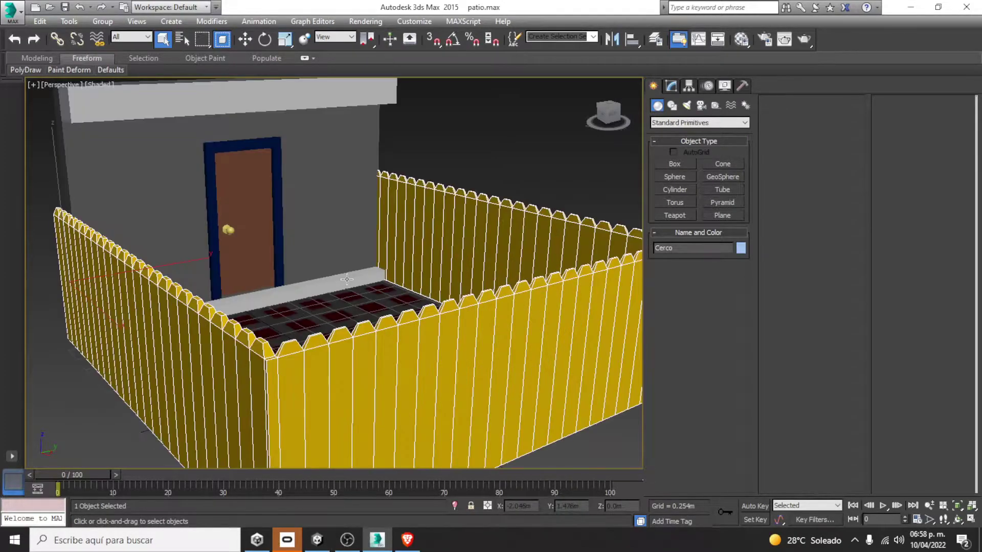
{"action": "middle_click_drag", "start_coordinate": [350, 337], "coordinate": [350, 374], "text": "alt"}
{"action": "scroll", "coordinate": [346, 311], "scroll_direction": "up", "scroll_amount": 4}
{"action": "scroll", "coordinate": [346, 311], "scroll_direction": "down", "scroll_amount": 3}
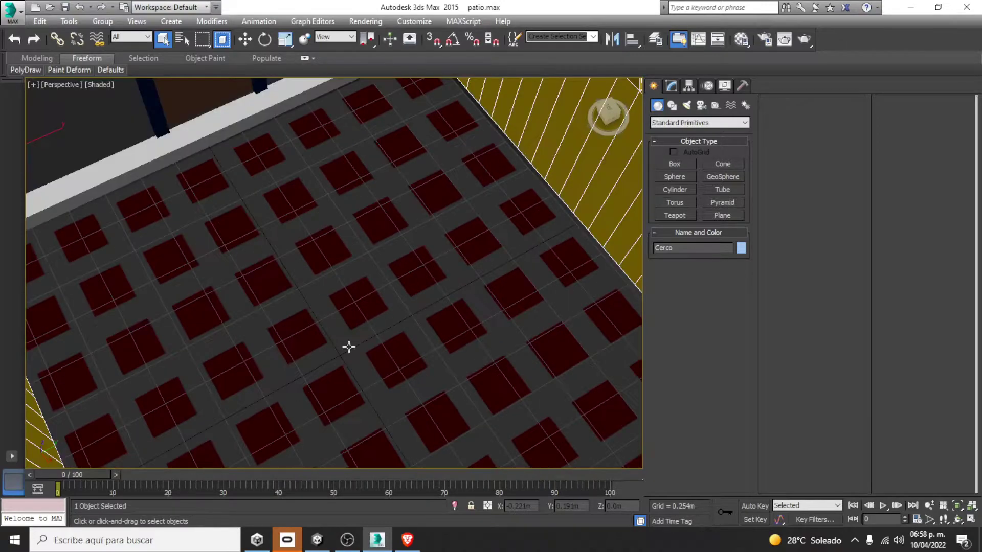
In Unity, check the piso texture and confirm the Mis fbx folder is empty.
{"action": "mouse_move", "coordinate": [318, 546]}
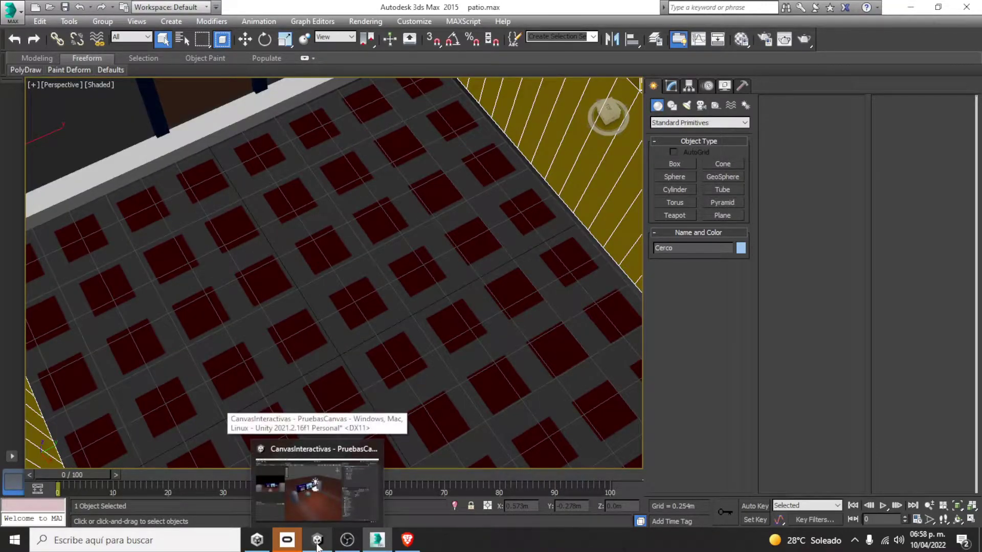
{"action": "left_click", "coordinate": [318, 543]}
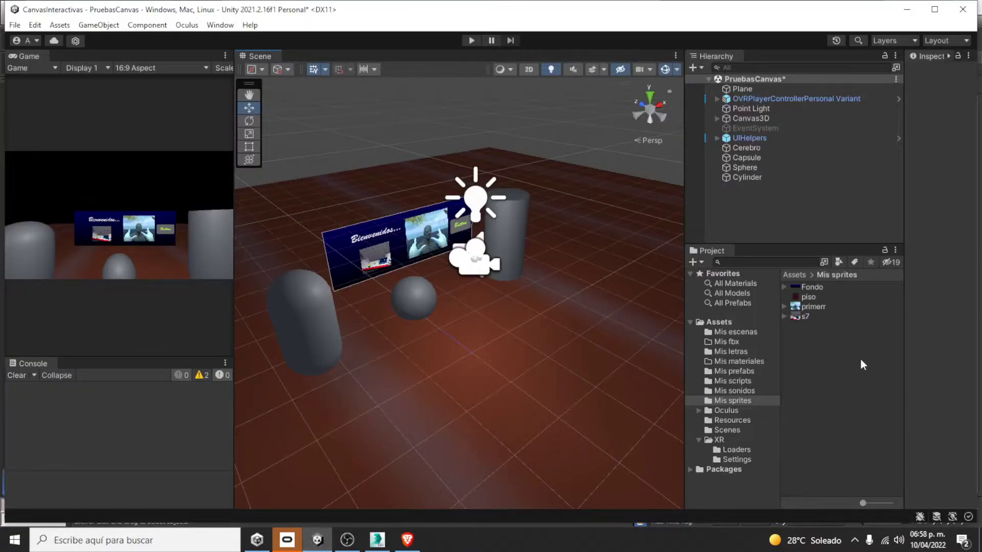
{"action": "left_click", "coordinate": [808, 296]}
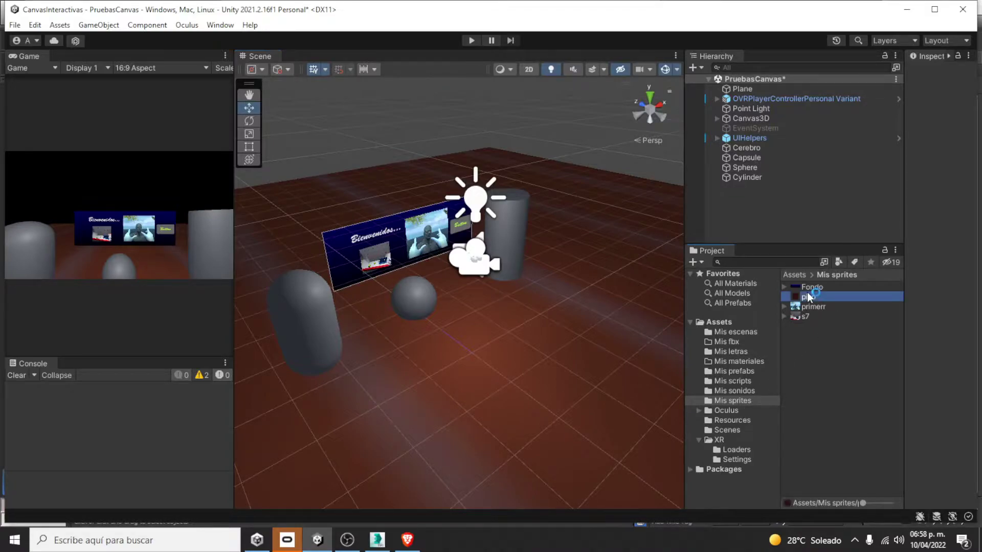
{"action": "left_click", "coordinate": [730, 342]}
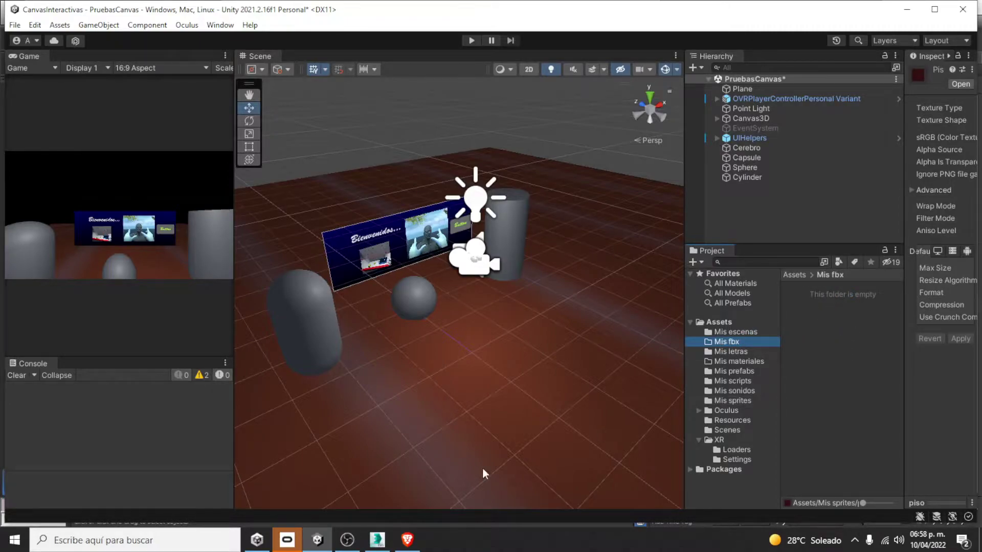
{"action": "left_click", "coordinate": [377, 540]}
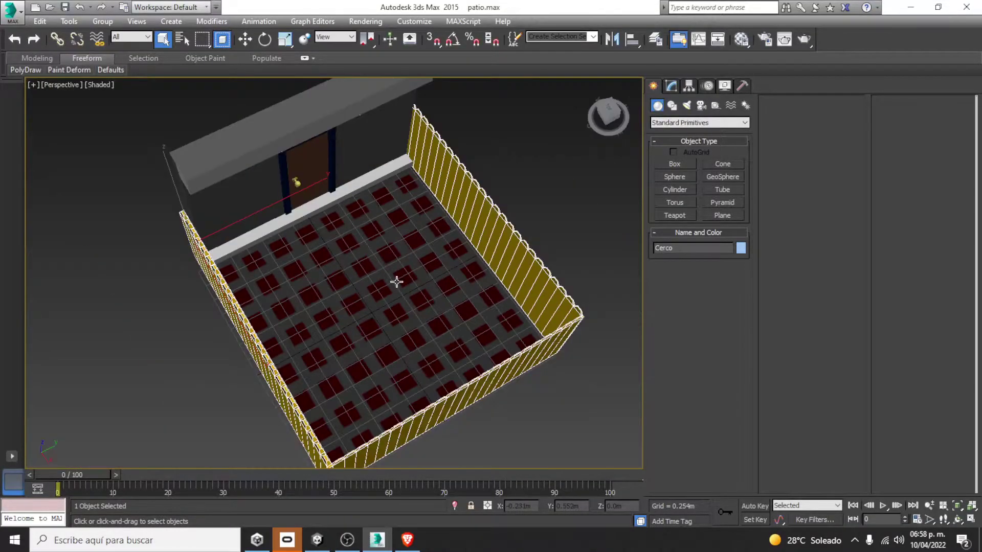
Orbit to a low side view of the fence and start exporting the patio model.
{"action": "mouse_move", "coordinate": [396, 282]}
{"action": "middle_mouse_down", "text": "alt"}
{"action": "mouse_move", "coordinate": [394, 316]}
{"action": "mouse_move", "coordinate": [366, 296]}
{"action": "mouse_move", "coordinate": [294, 288]}
{"action": "mouse_move", "coordinate": [405, 285]}
{"action": "middle_mouse_up", "text": "alt"}
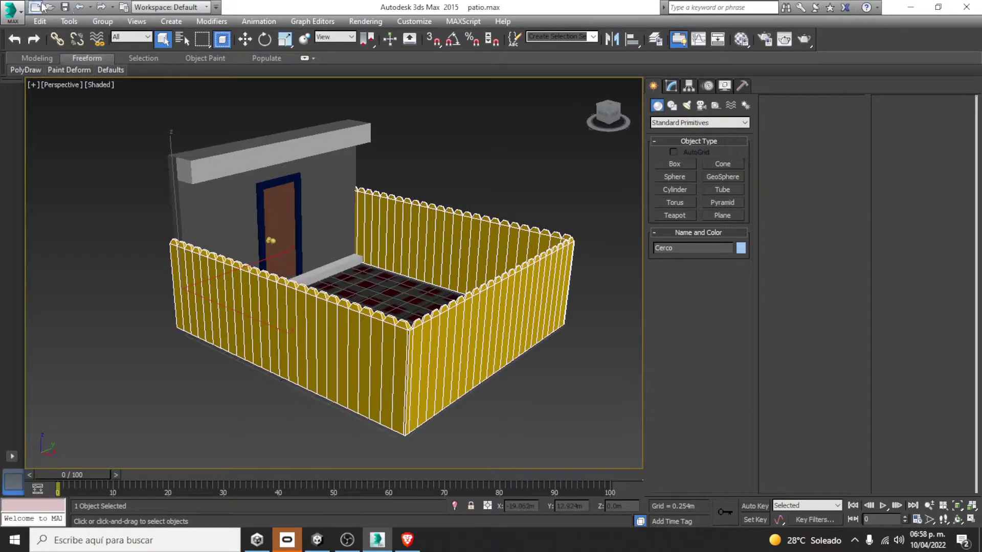
{"action": "left_click", "coordinate": [12, 11]}
{"action": "left_click", "coordinate": [28, 202]}
Browse to C:\Cursos\Curso Oculus SDK\CanvasInteractivas\Assets\Mis fbx as the export destination.
{"action": "left_click", "coordinate": [347, 122]}
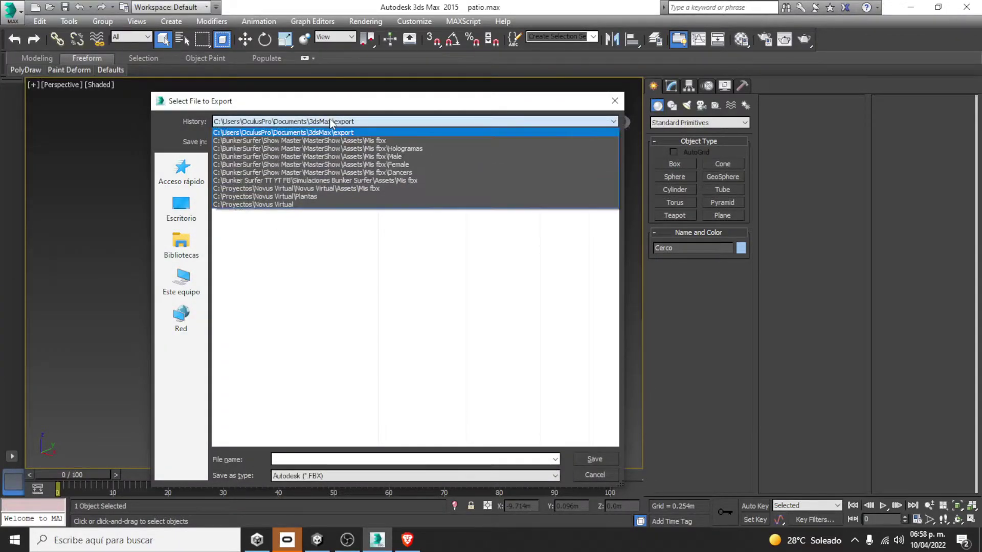
{"action": "left_click", "coordinate": [379, 132]}
{"action": "left_click", "coordinate": [307, 142]}
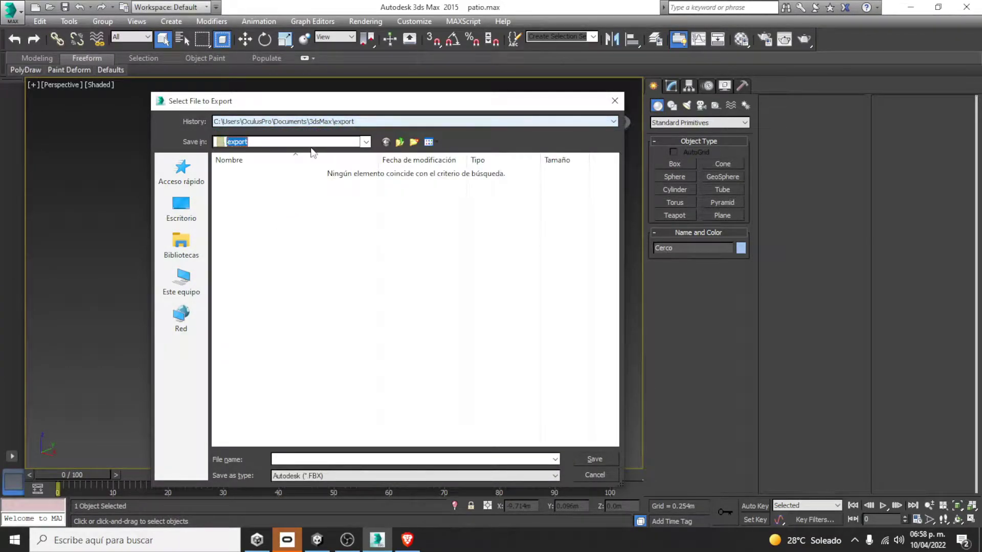
{"action": "left_click", "coordinate": [292, 322]}
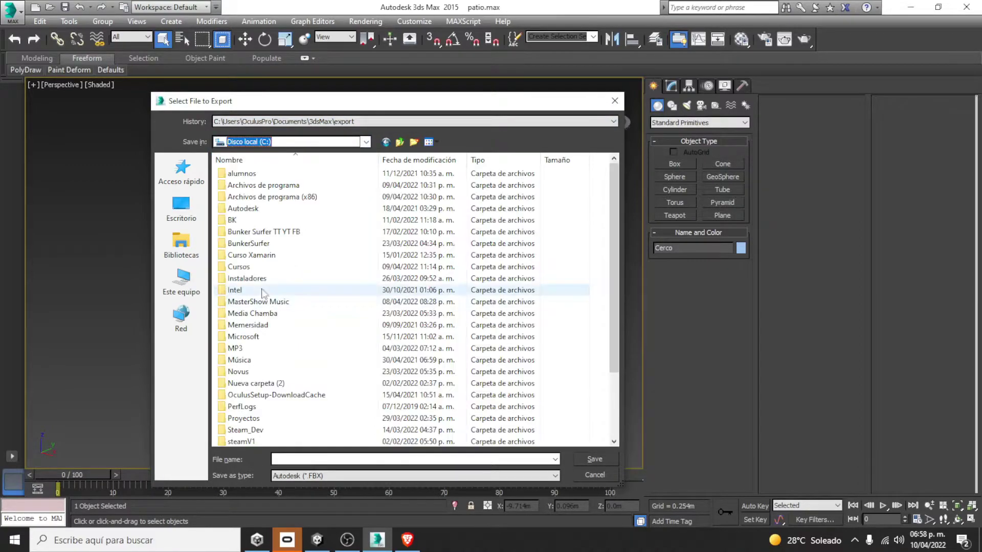
{"action": "double_click", "coordinate": [261, 271]}
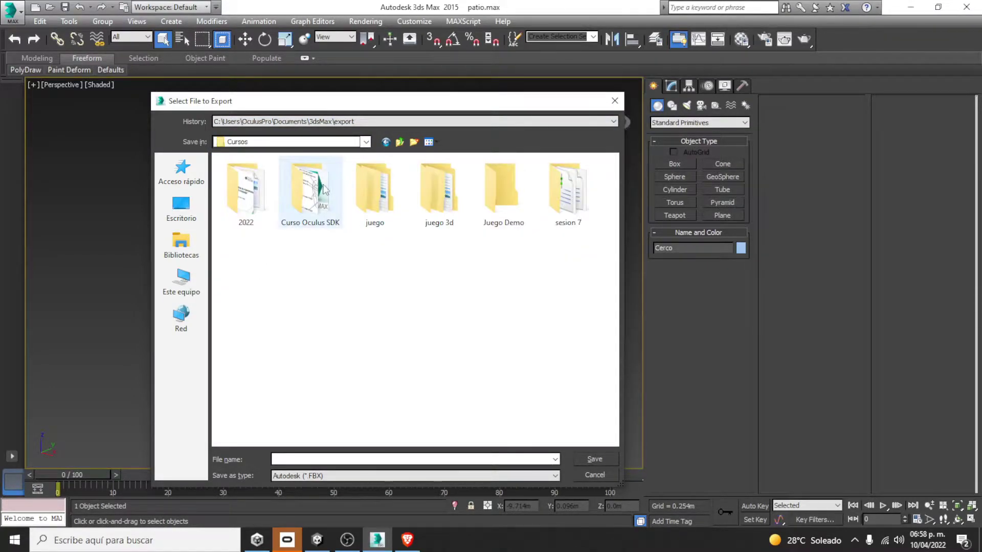
{"action": "double_click", "coordinate": [309, 189]}
{"action": "double_click", "coordinate": [230, 184]}
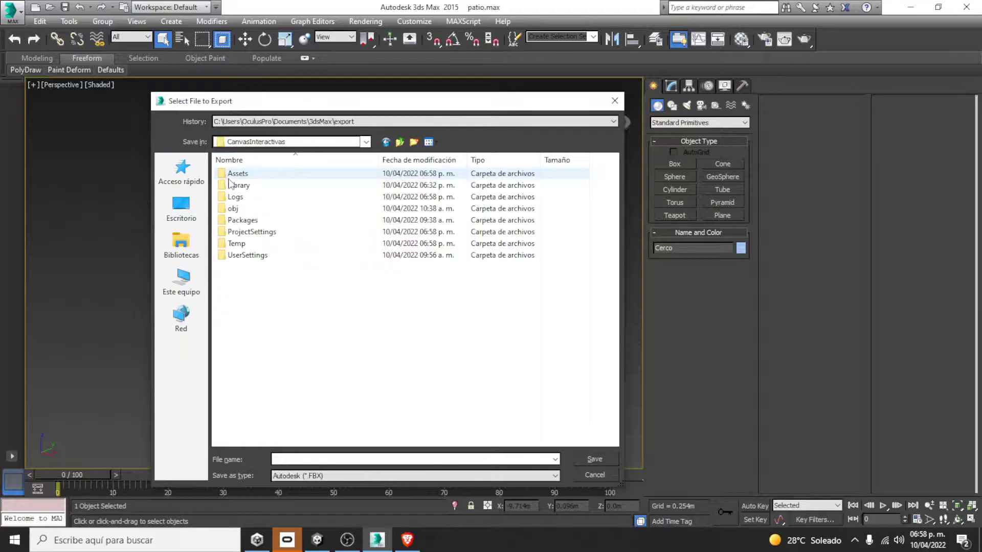
{"action": "double_click", "coordinate": [231, 173]}
{"action": "left_click", "coordinate": [255, 188]}
{"action": "double_click", "coordinate": [256, 186]}
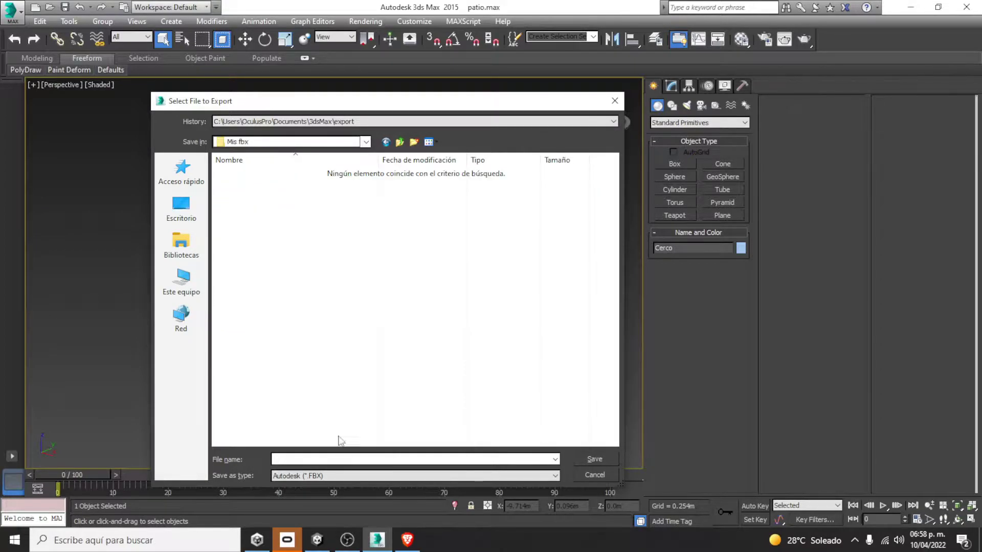
{"action": "left_click", "coordinate": [347, 458]}
Export the scene as Patio FBX with Bake Animation off, dismissing the warnings.
{"action": "key", "text": "Return"}
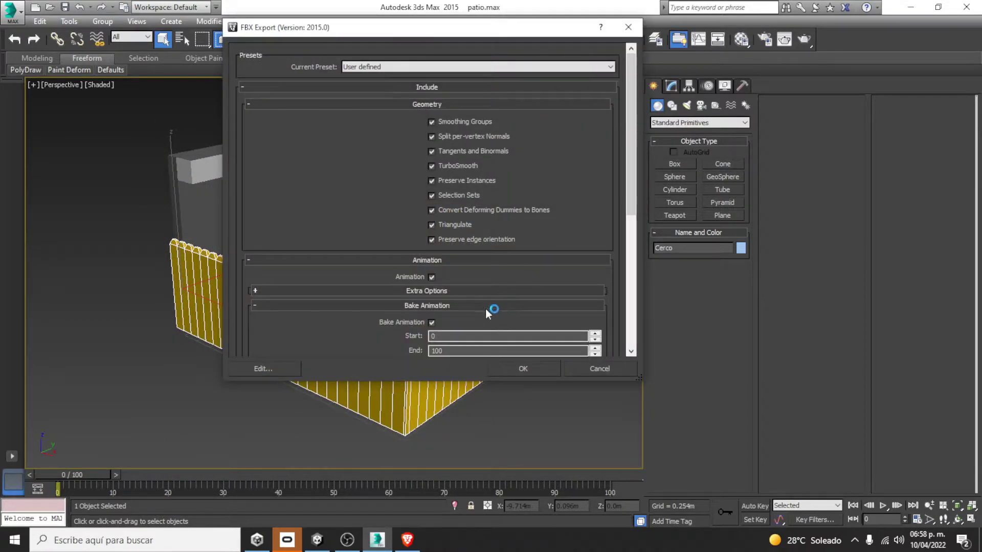
{"action": "left_click", "coordinate": [432, 322]}
{"action": "scroll", "coordinate": [633, 152], "scroll_direction": "down", "scroll_amount": 1}
{"action": "left_click_drag", "start_coordinate": [633, 152], "coordinate": [630, 265]}
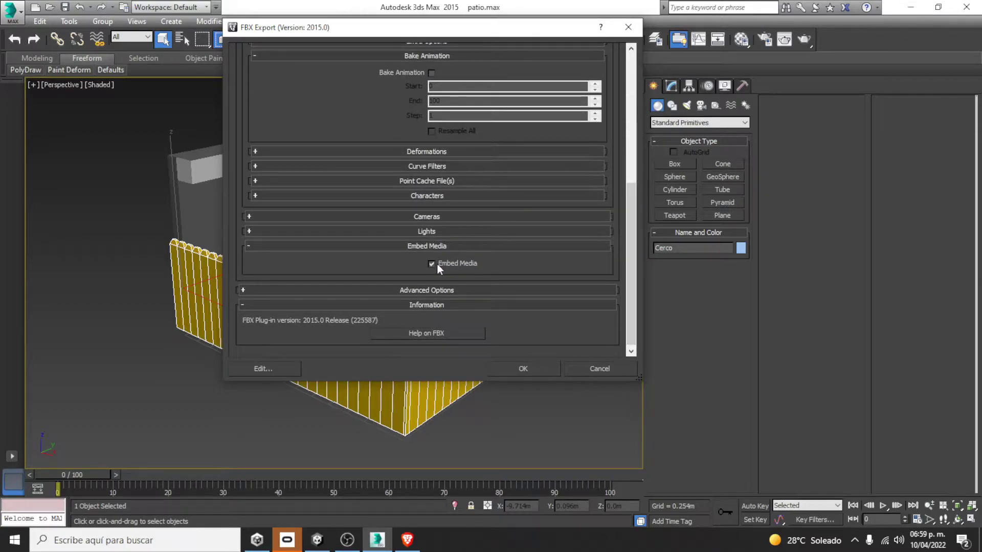
{"action": "left_click", "coordinate": [541, 372]}
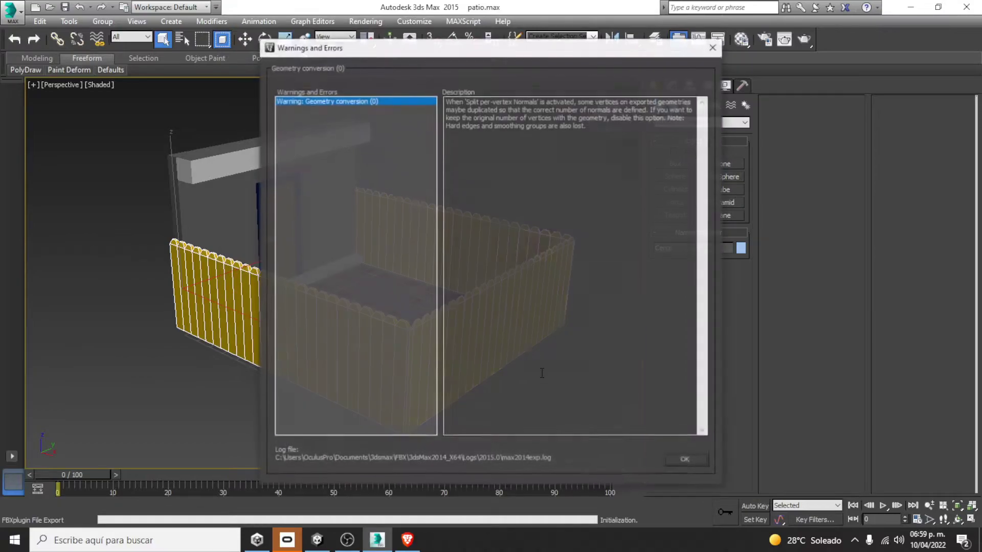
{"action": "left_click", "coordinate": [697, 461]}
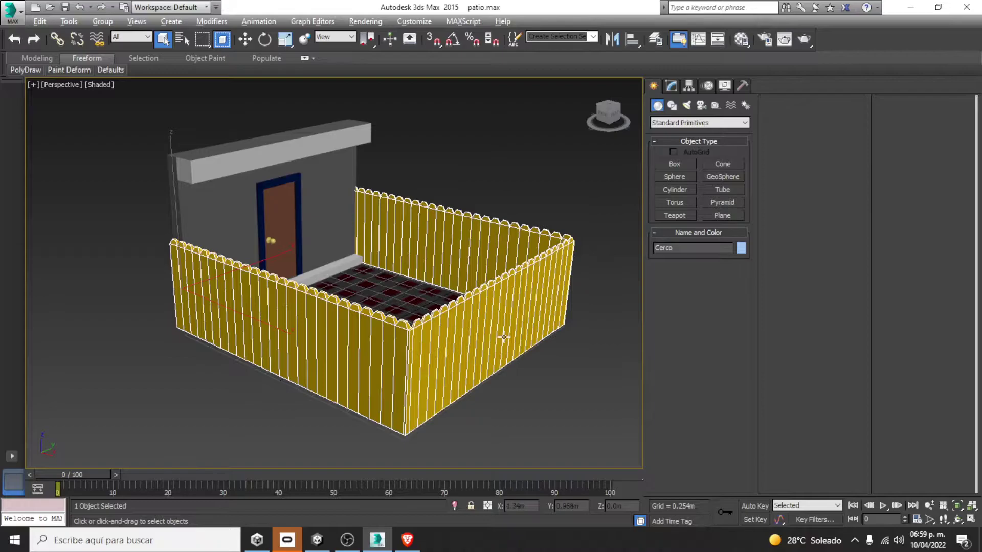
Orbit the 3ds Max view around the fenced patio to a side view of the fence.
{"action": "middle_click_drag", "start_coordinate": [503, 337], "coordinate": [369, 353], "text": "alt"}
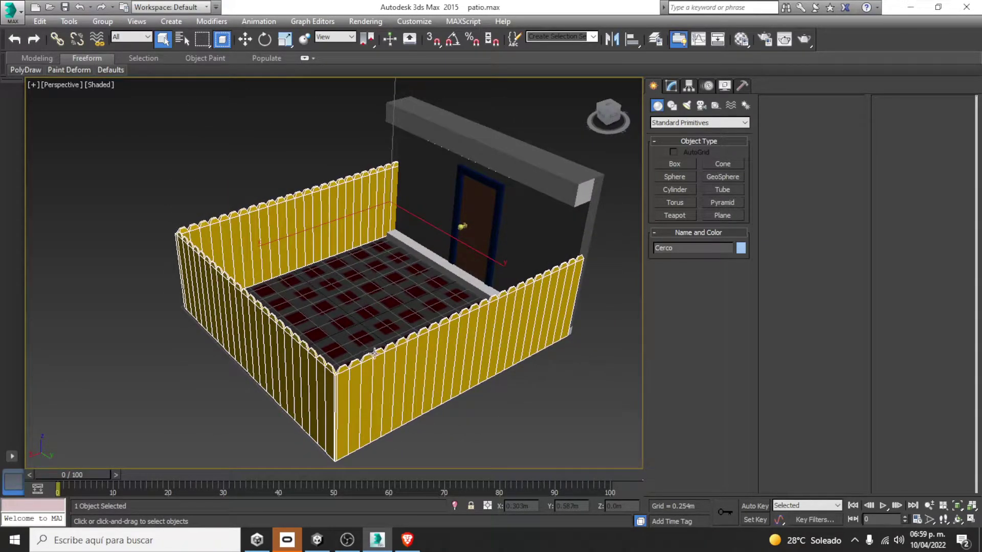
{"action": "middle_click_drag", "start_coordinate": [268, 336], "coordinate": [351, 204], "text": "alt"}
{"action": "left_click", "coordinate": [317, 540]}
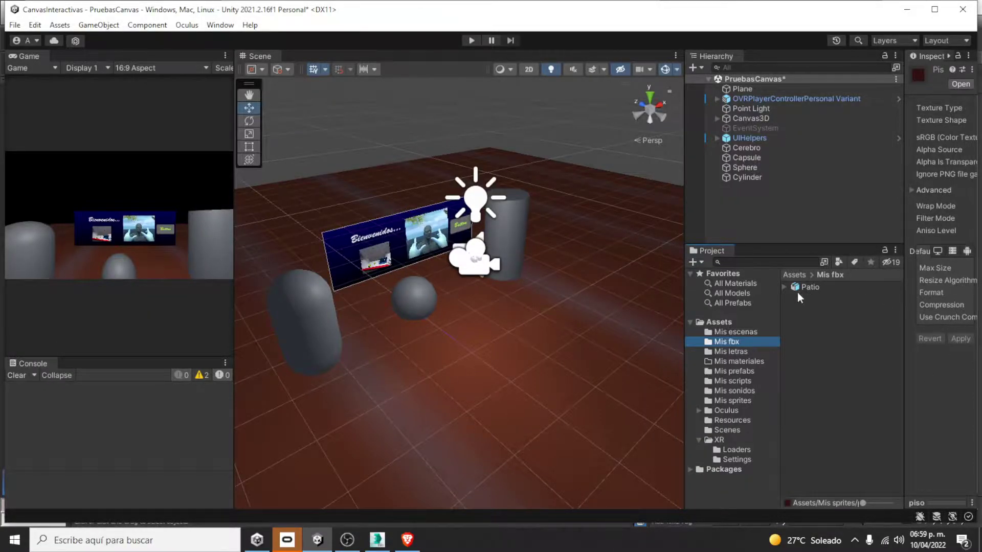
Place the Patio model in the scene, lower it onto the floor and scale it to 1.7336.
{"action": "left_click_drag", "start_coordinate": [806, 288], "coordinate": [470, 309]}
{"action": "scroll", "coordinate": [492, 323], "scroll_direction": "down", "scroll_amount": 3}
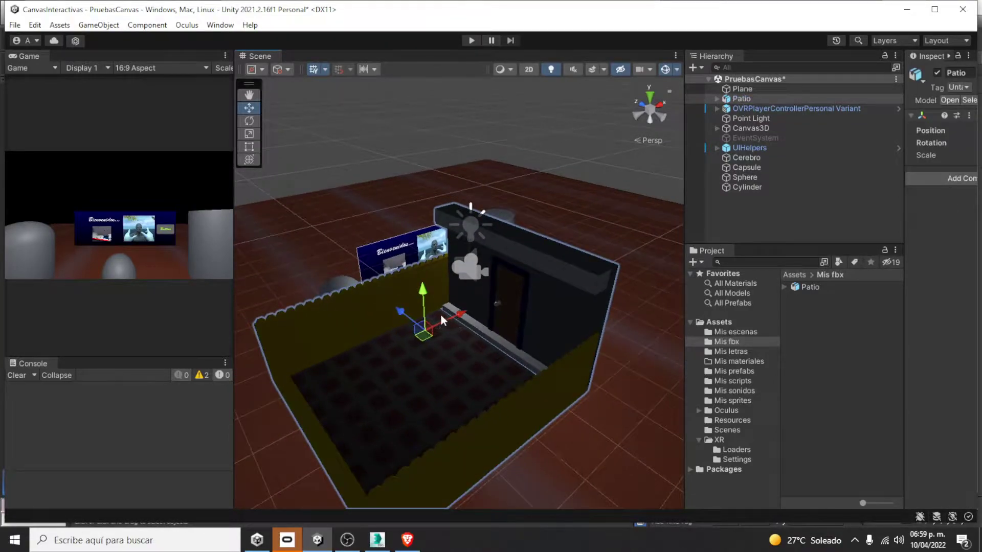
{"action": "left_click_drag", "start_coordinate": [417, 290], "coordinate": [440, 344]}
{"action": "scroll", "coordinate": [462, 342], "scroll_direction": "down", "scroll_amount": 2}
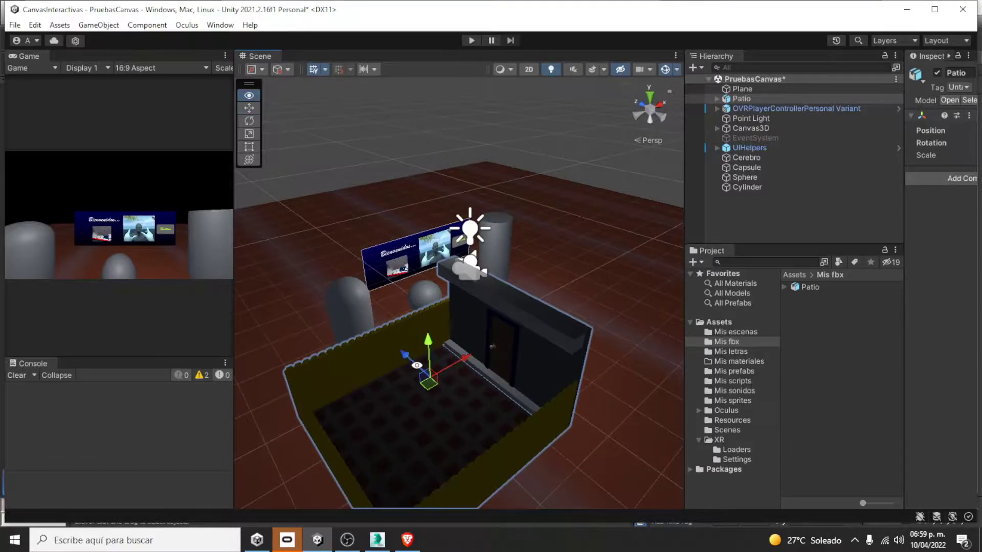
{"action": "key", "text": "r"}
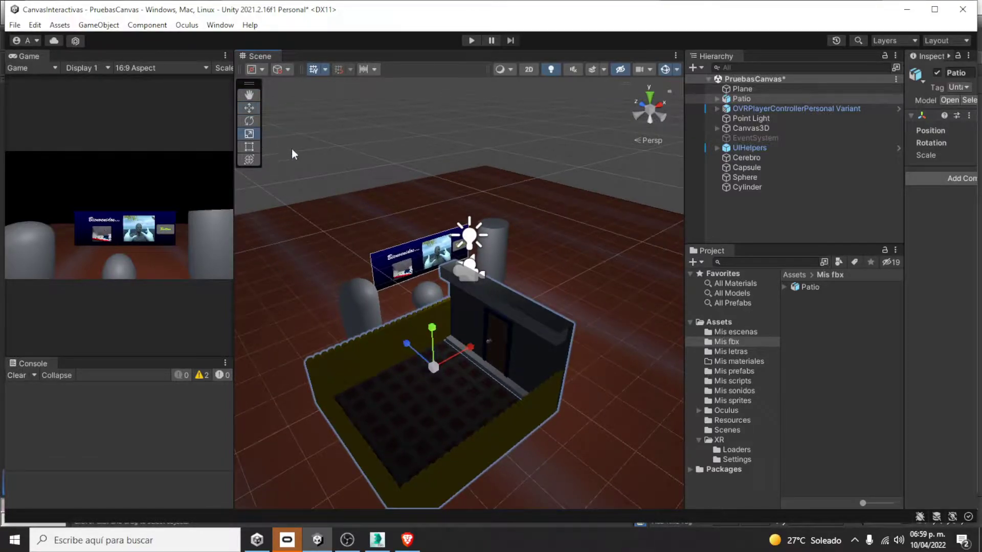
{"action": "left_click_drag", "start_coordinate": [434, 364], "coordinate": [420, 283]}
Set the patio's Y rotation to -90 and slide it to X -1.2 on the floor.
{"action": "key", "text": "w"}
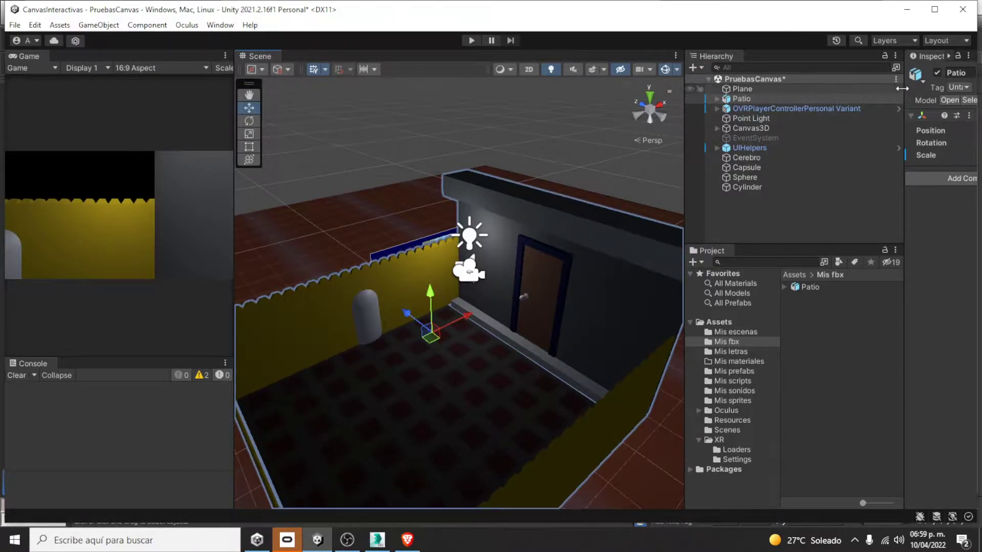
{"action": "left_click_drag", "start_coordinate": [902, 89], "coordinate": [819, 90]}
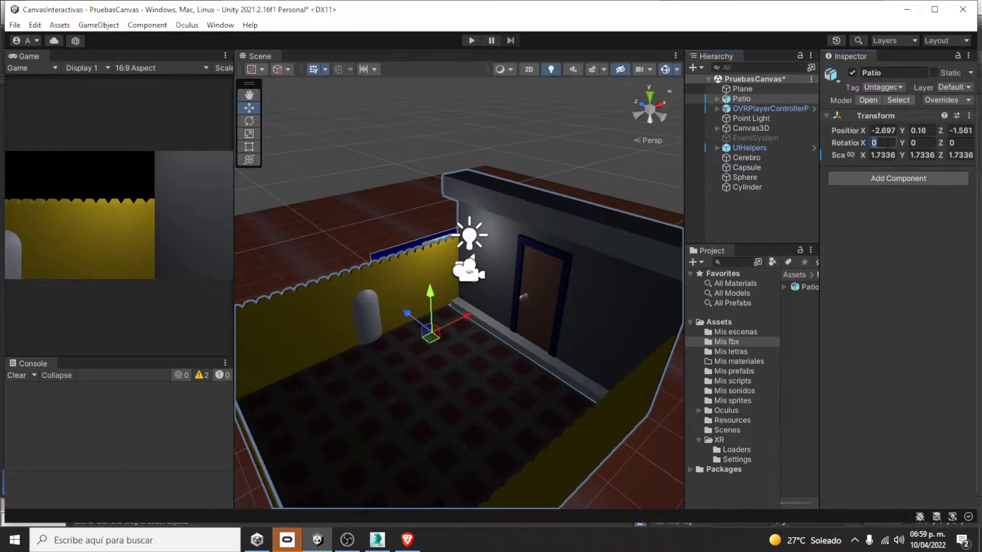
{"action": "left_click", "coordinate": [924, 138]}
{"action": "type", "text": "90"}
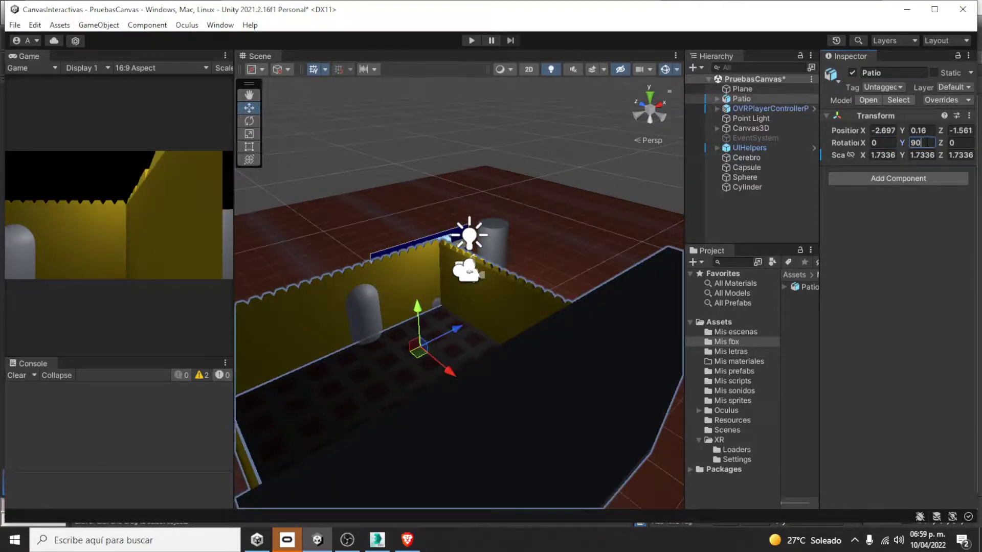
{"action": "type", "text": "-90"}
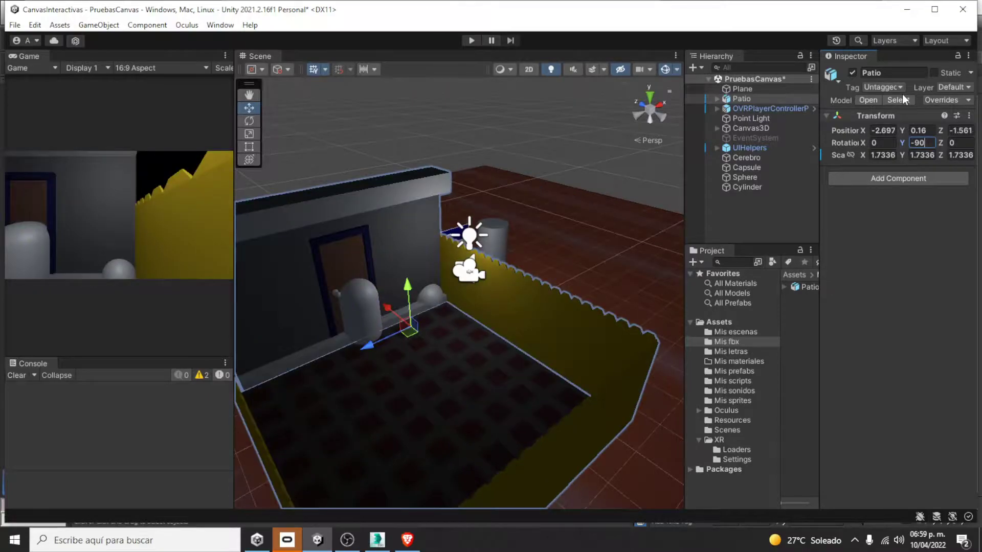
{"action": "left_click_drag", "start_coordinate": [367, 351], "coordinate": [544, 293]}
Delete the Capsule, Sphere and Cylinder from the scene.
{"action": "left_click", "coordinate": [776, 169]}
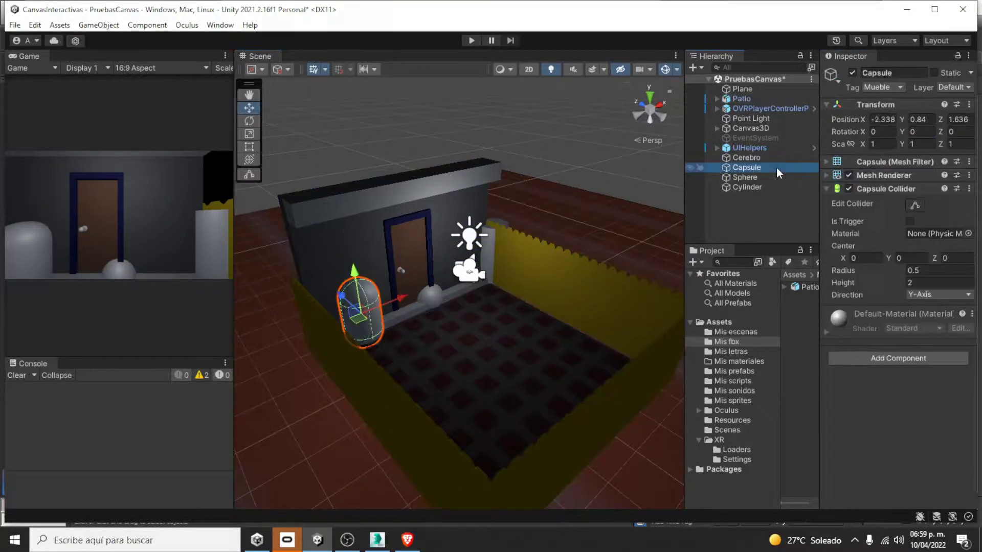
{"action": "key", "text": "Delete"}
{"action": "left_click", "coordinate": [767, 168]}
{"action": "key", "text": "Delete"}
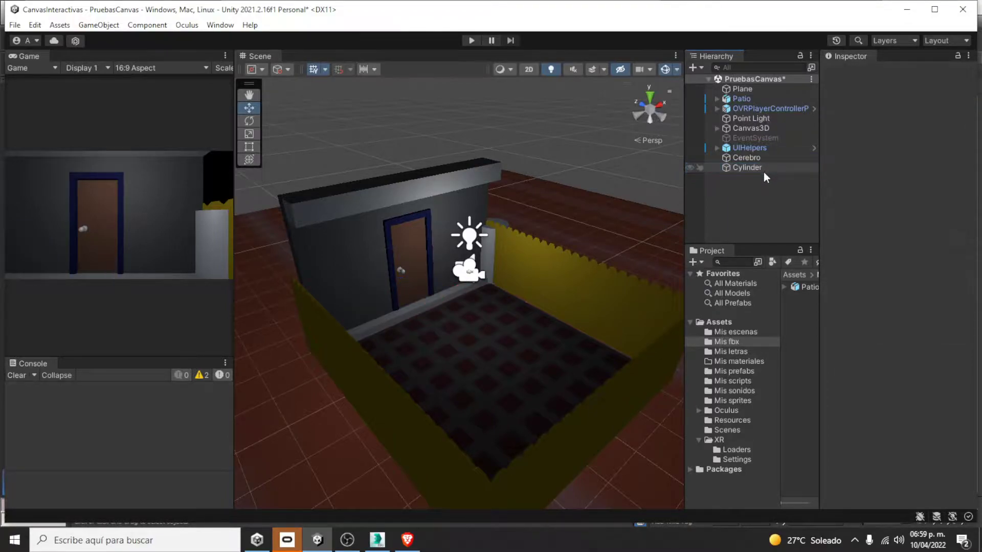
{"action": "left_click", "coordinate": [768, 160]}
{"action": "left_click", "coordinate": [765, 164]}
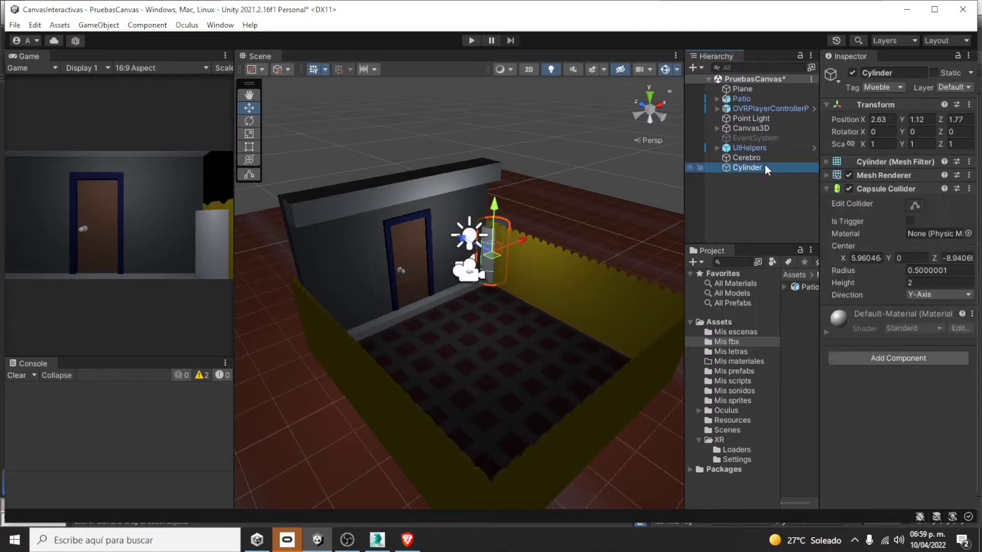
{"action": "key", "text": "Delete"}
Move Canvas3D up and left above the patio wall to X -0.59, Y 4.87.
{"action": "left_click", "coordinate": [756, 130]}
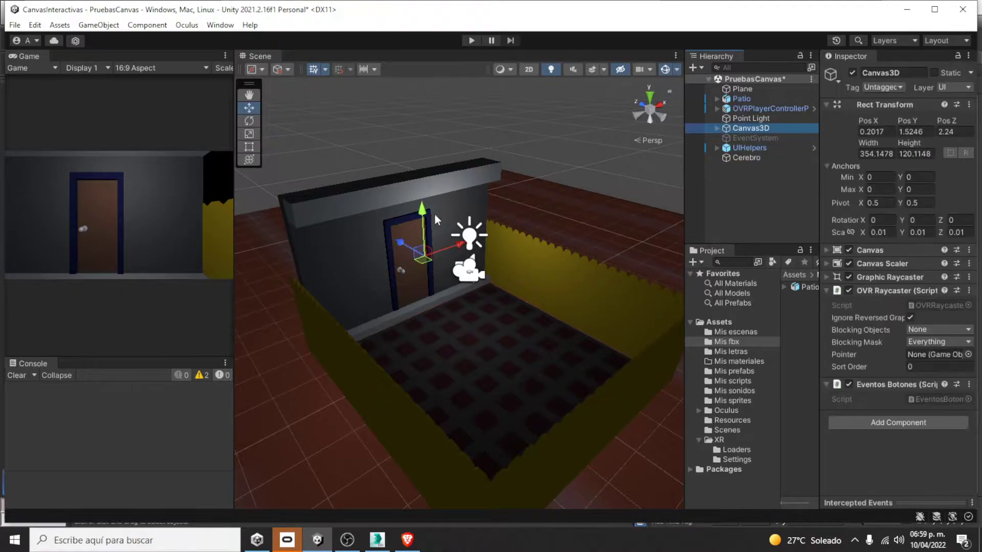
{"action": "left_click_drag", "start_coordinate": [424, 212], "coordinate": [422, 67]}
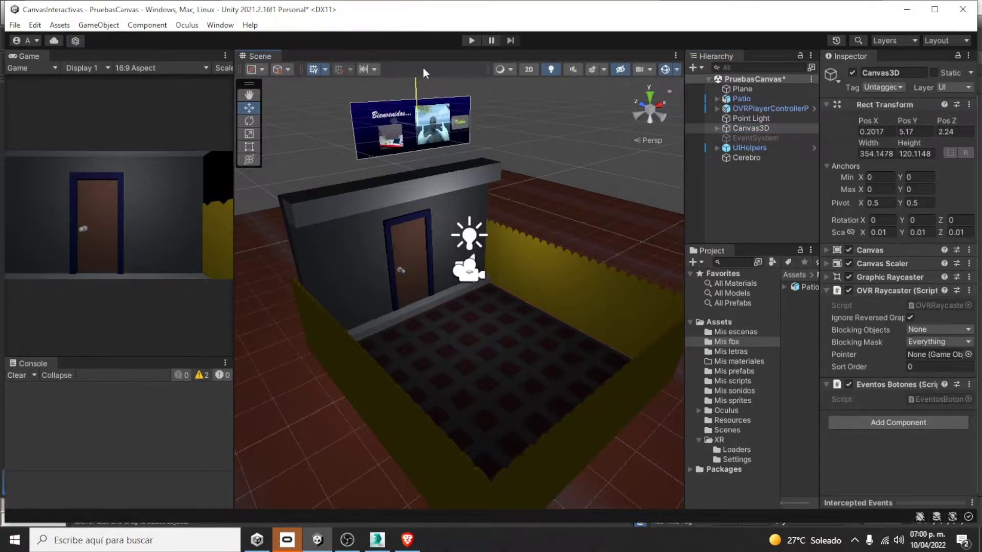
{"action": "left_click_drag", "start_coordinate": [460, 123], "coordinate": [403, 209]}
{"action": "scroll", "coordinate": [460, 260], "scroll_direction": "up", "scroll_amount": 5}
{"action": "scroll", "coordinate": [460, 259], "scroll_direction": "up", "scroll_amount": 1}
{"action": "scroll", "coordinate": [404, 211], "scroll_direction": "up", "scroll_amount": 3}
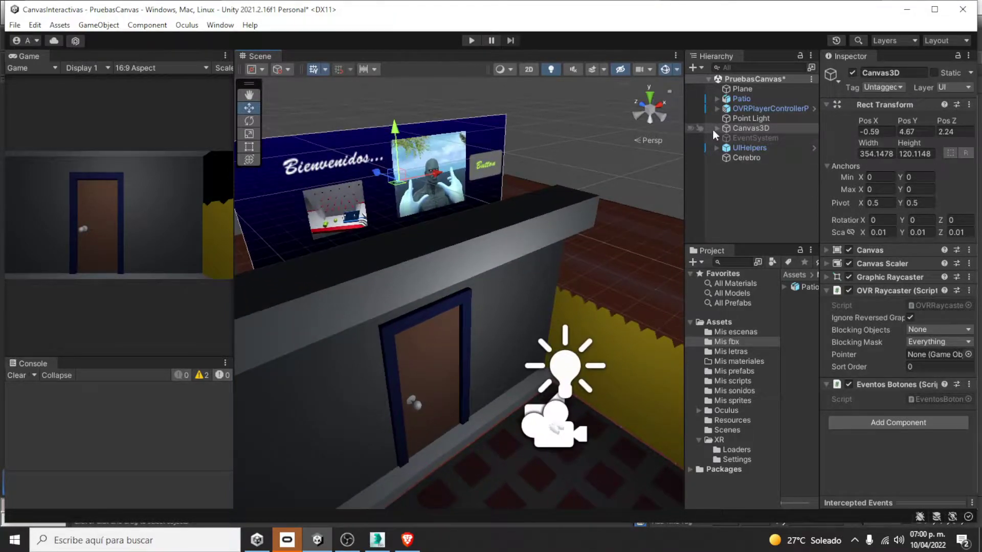
Delete the ImageFoto and BotonFoto elements from Canvas3D.
{"action": "left_click", "coordinate": [717, 127]}
{"action": "left_click", "coordinate": [763, 138]}
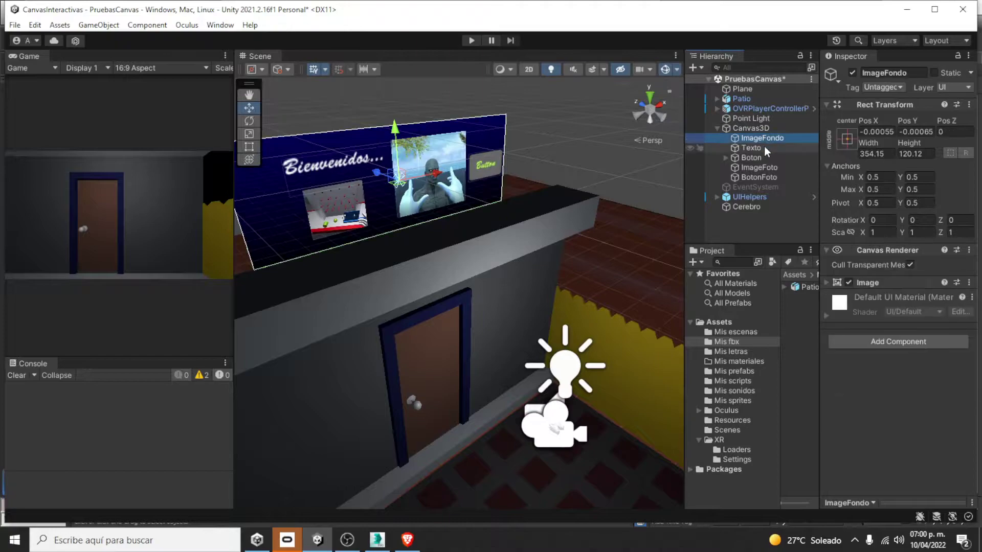
{"action": "left_click", "coordinate": [762, 169]}
{"action": "key", "text": "Delete"}
{"action": "left_click", "coordinate": [763, 167]}
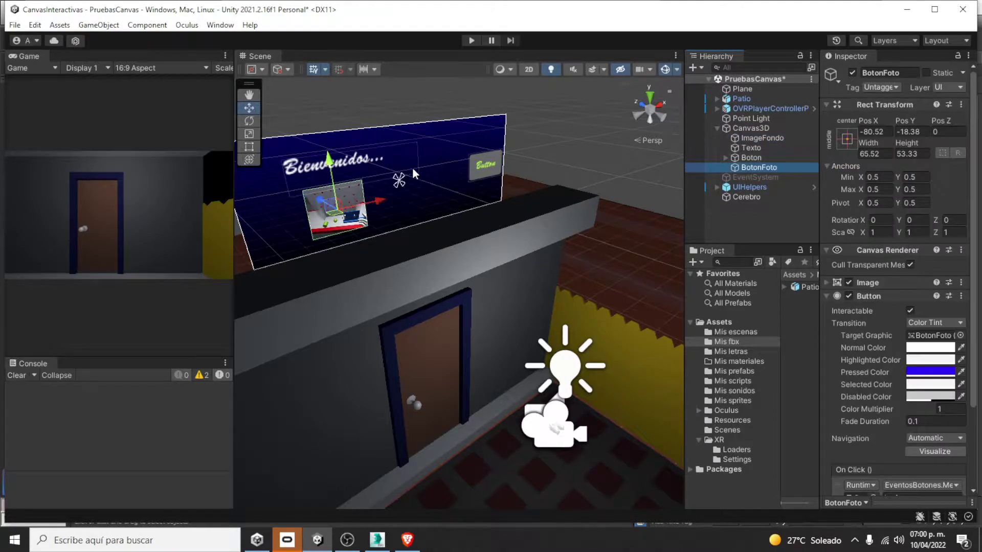
{"action": "left_click", "coordinate": [762, 168]}
{"action": "key", "text": "Delete"}
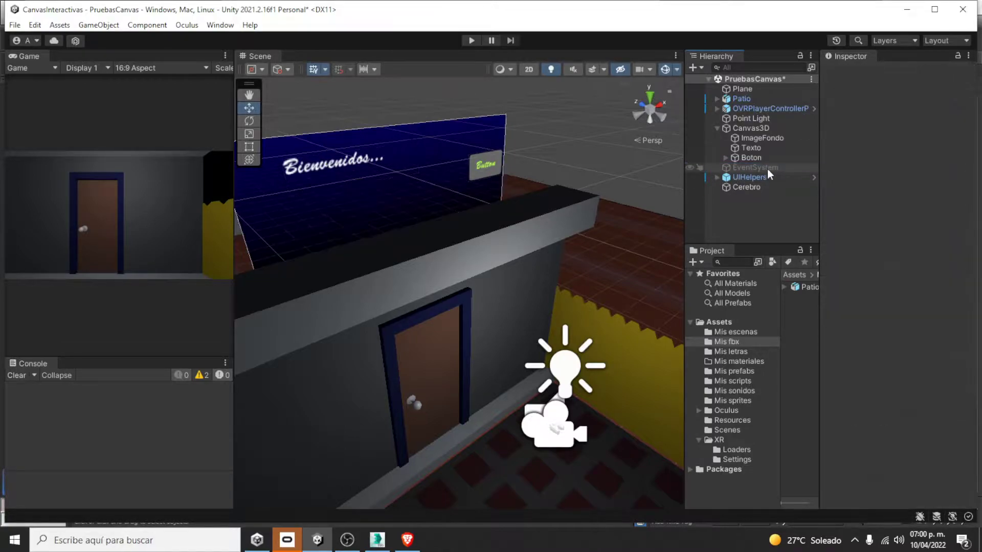
Move Boton left beside the welcome text and raise Canvas3D to Y 4.775.
{"action": "left_click", "coordinate": [502, 164]}
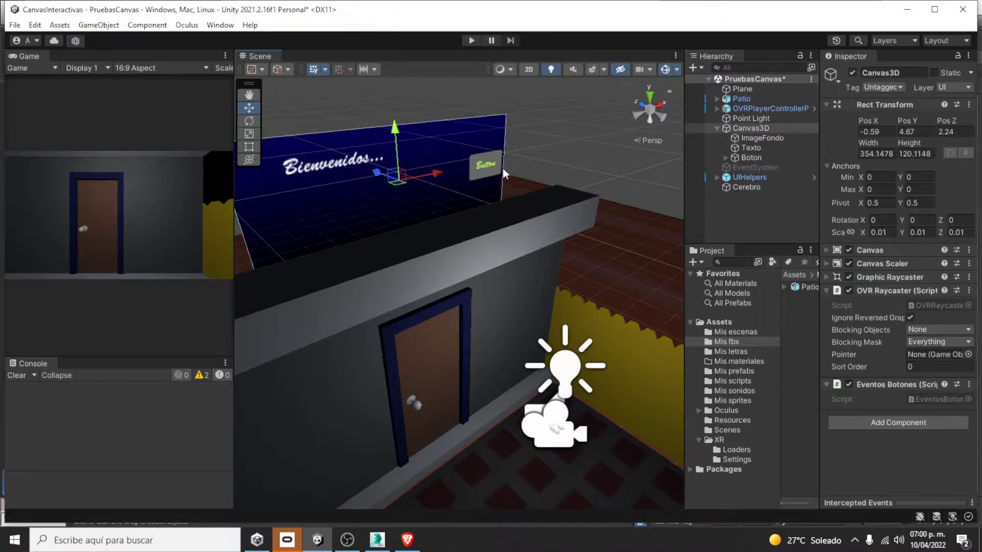
{"action": "left_click", "coordinate": [739, 156]}
{"action": "left_click_drag", "start_coordinate": [527, 156], "coordinate": [426, 161]}
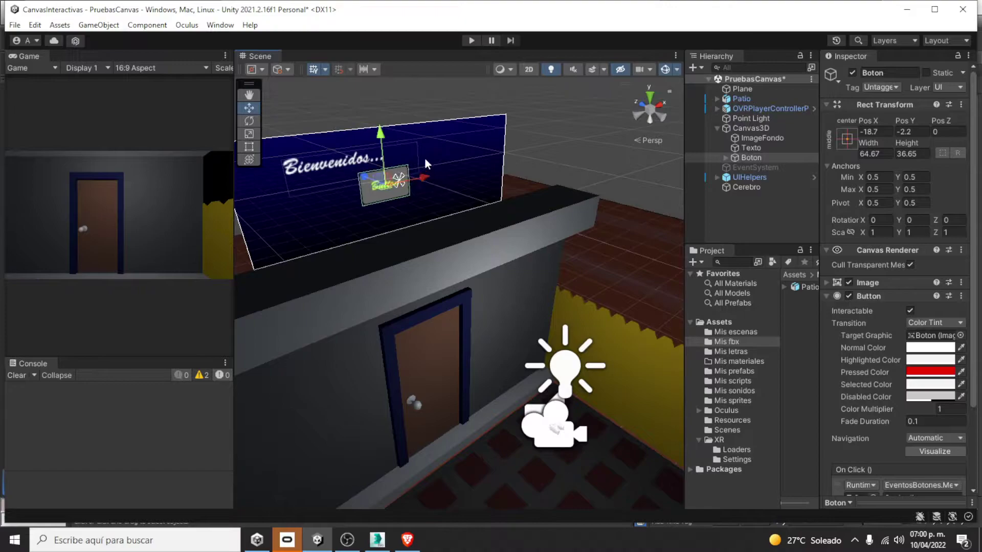
{"action": "left_click", "coordinate": [380, 136]}
{"action": "left_click", "coordinate": [387, 172]}
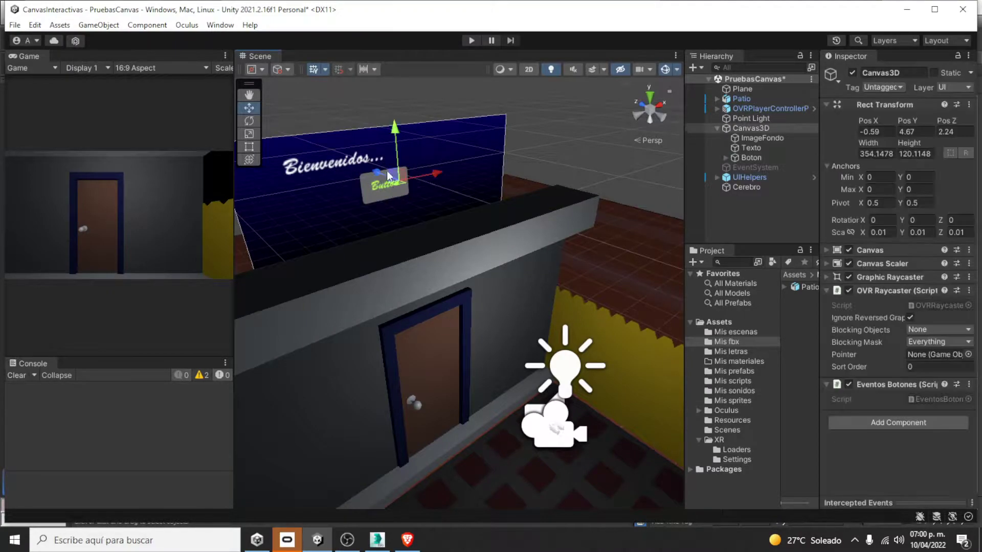
{"action": "left_click_drag", "start_coordinate": [394, 128], "coordinate": [398, 116]}
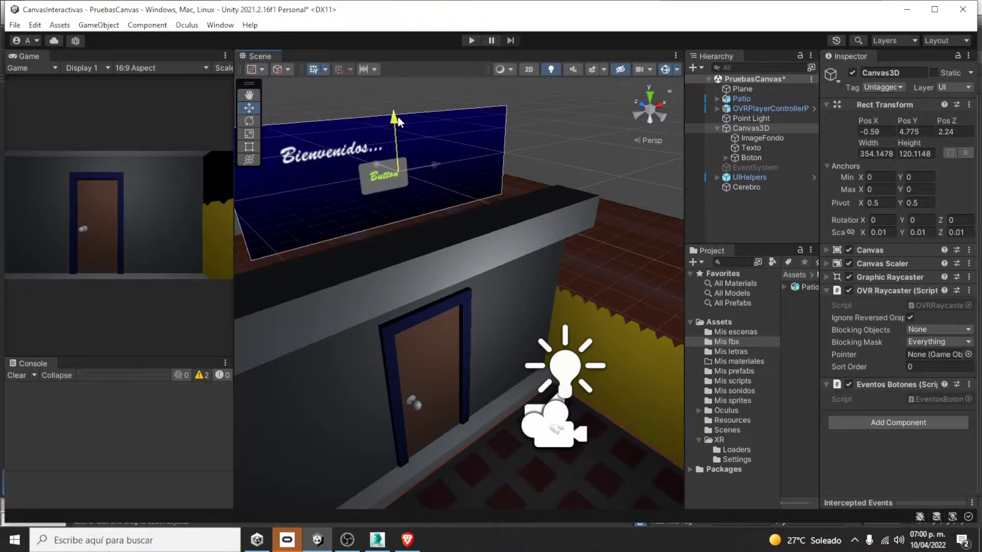
{"action": "left_click", "coordinate": [732, 157]}
Change the button's Text (Legacy) label from 'Button' to 'Iniciar'.
{"action": "left_click", "coordinate": [726, 157]}
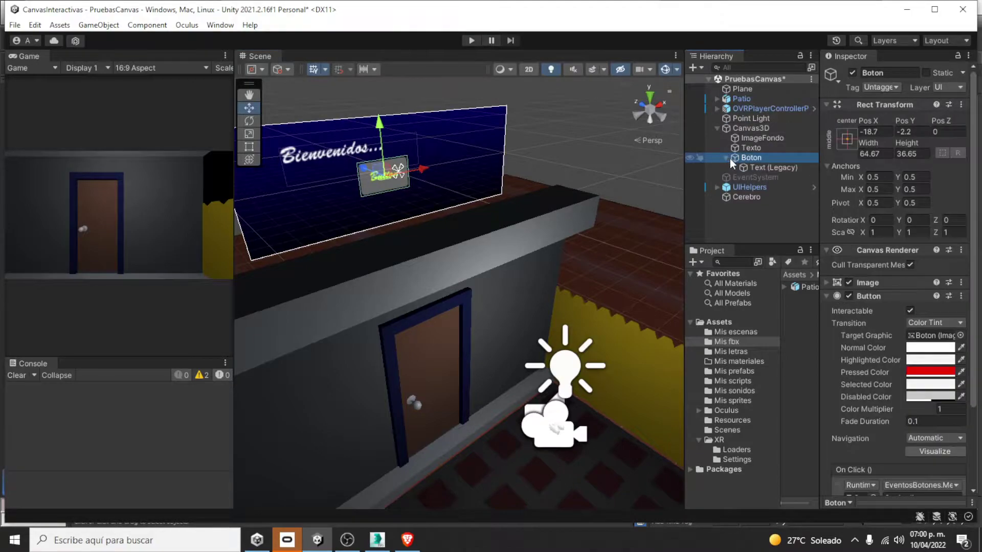
{"action": "left_click", "coordinate": [755, 167]}
{"action": "left_click_drag", "start_coordinate": [858, 309], "coordinate": [780, 301]}
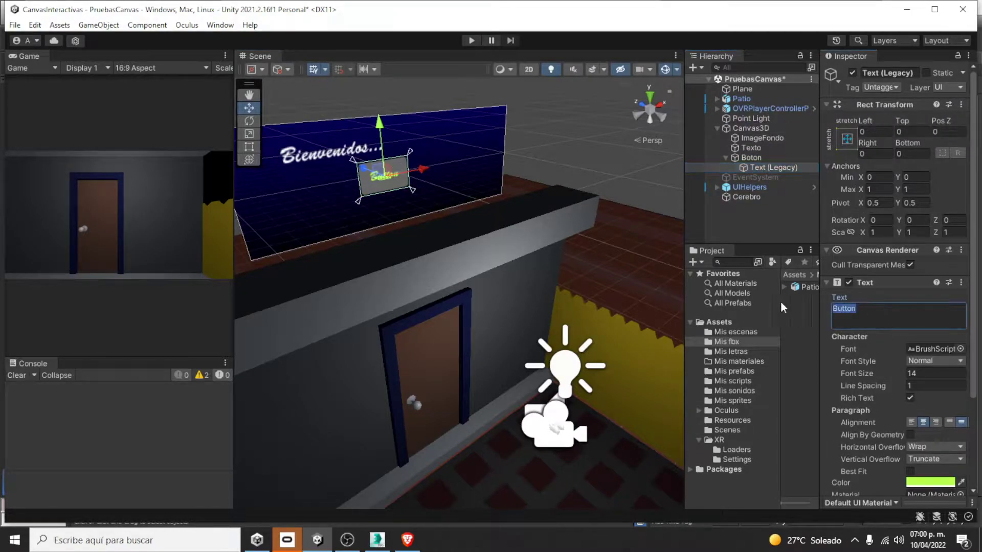
{"action": "type", "text": "Iniciar"}
Set the Iniciar label font to a Montserrat medium variant, replacing BrushScriptStd.
{"action": "left_click", "coordinate": [960, 349]}
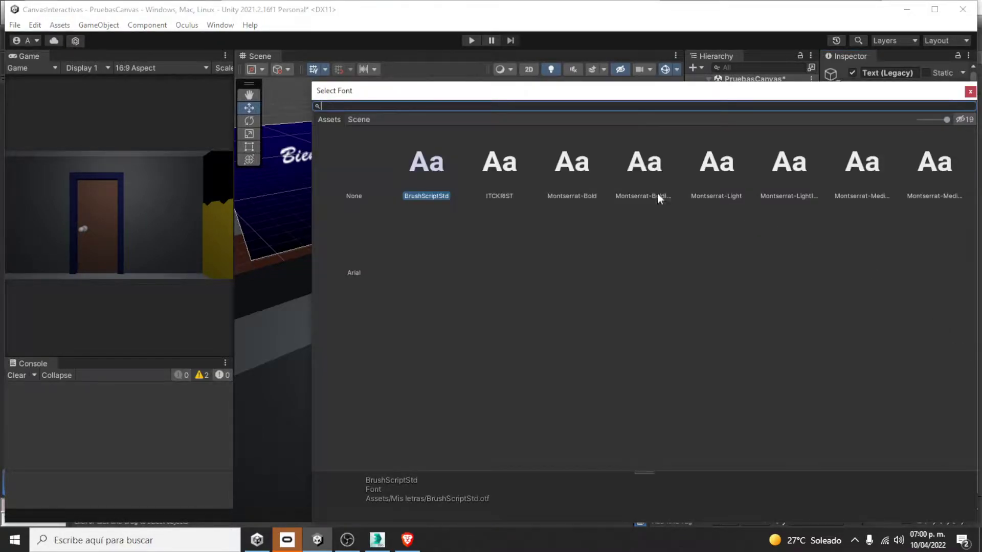
{"action": "left_click", "coordinate": [557, 165]}
{"action": "left_click_drag", "start_coordinate": [557, 100], "coordinate": [479, 281]}
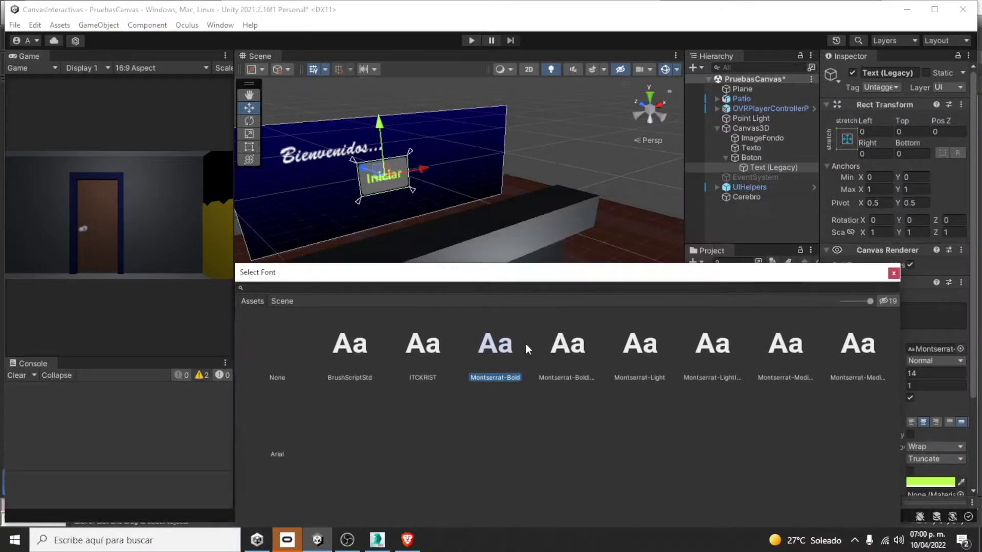
{"action": "left_click", "coordinate": [588, 345]}
{"action": "left_click", "coordinate": [660, 346]}
{"action": "left_click", "coordinate": [734, 341]}
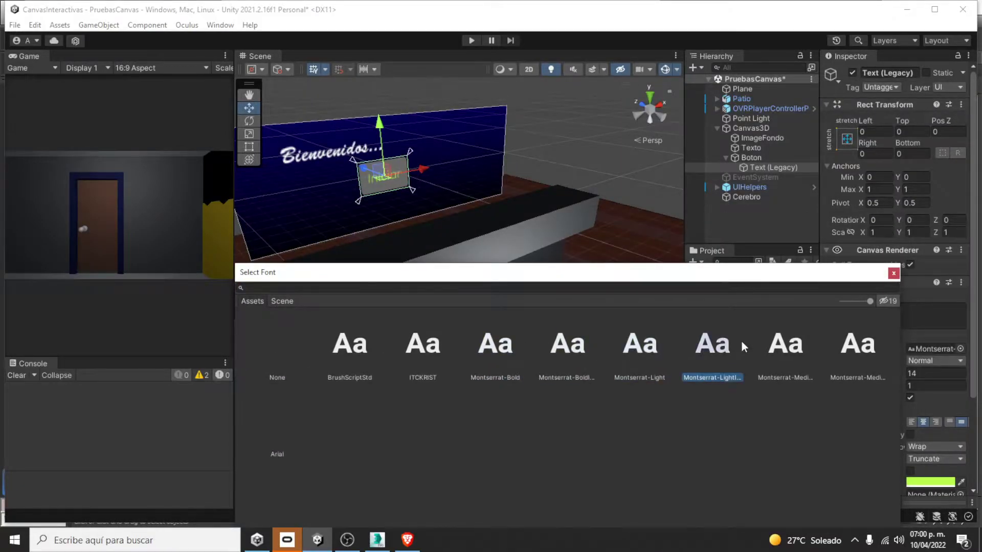
{"action": "left_click", "coordinate": [803, 347]}
{"action": "left_click", "coordinate": [871, 352]}
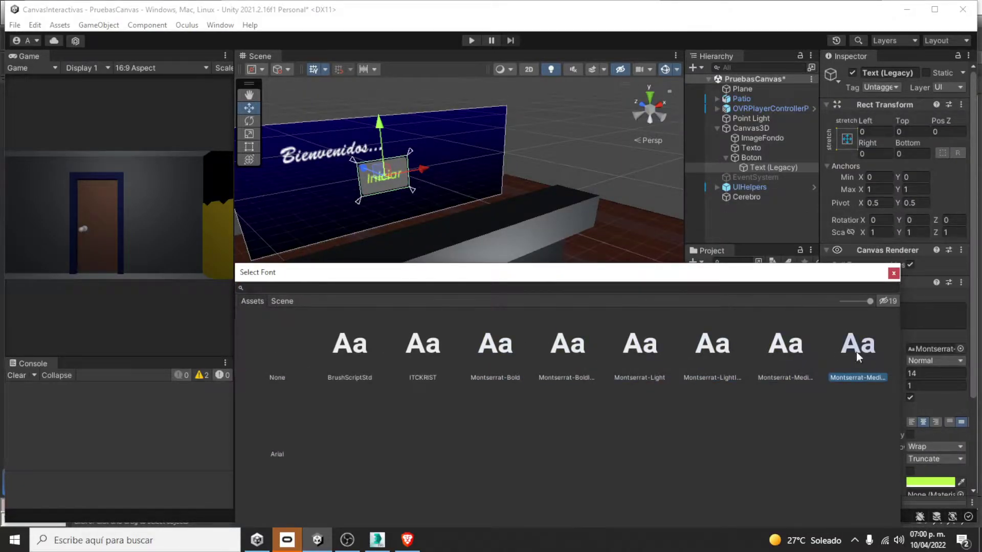
{"action": "left_click", "coordinate": [894, 273]}
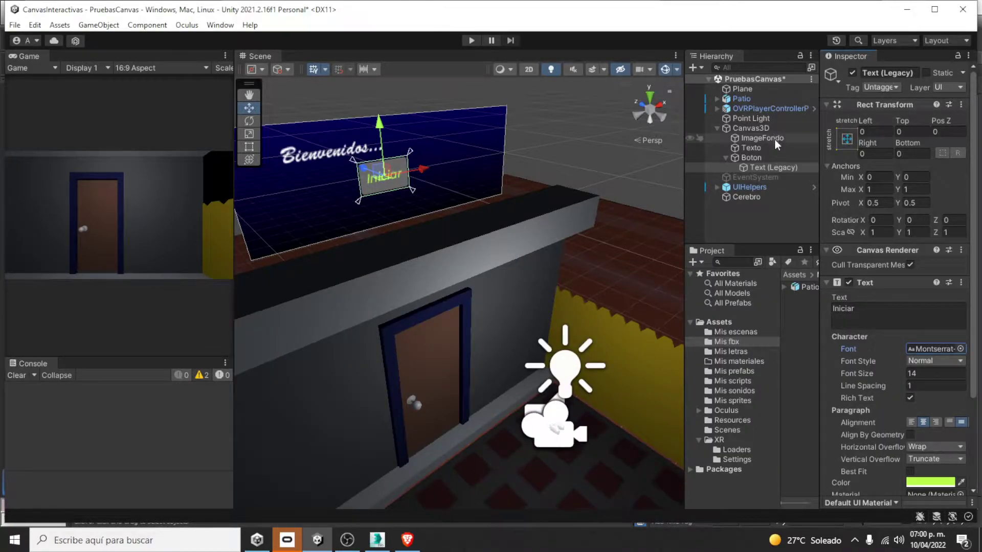
{"action": "left_click", "coordinate": [764, 147]}
Switch the Texto heading to Montserrat and centre it horizontally on the canvas.
{"action": "left_click", "coordinate": [963, 337]}
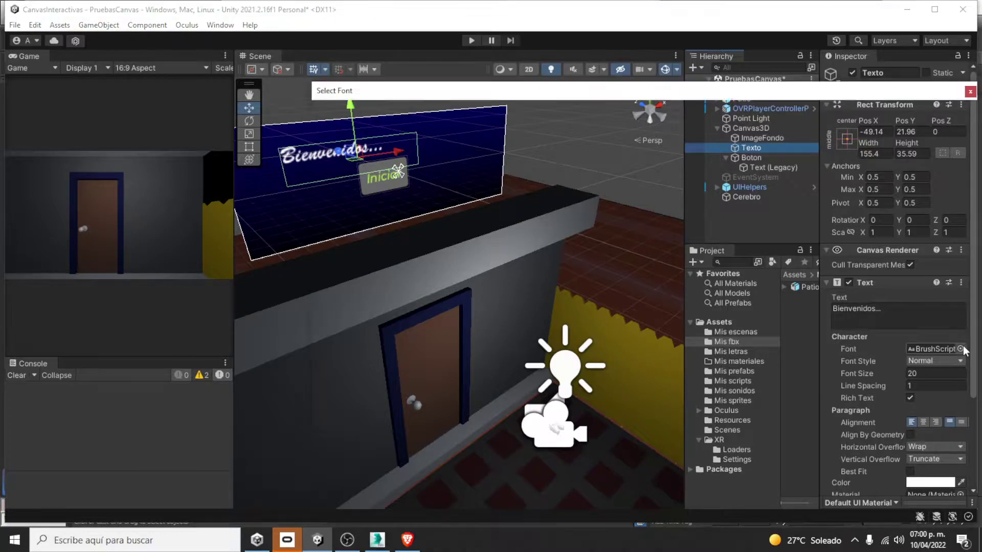
{"action": "left_click", "coordinate": [935, 174]}
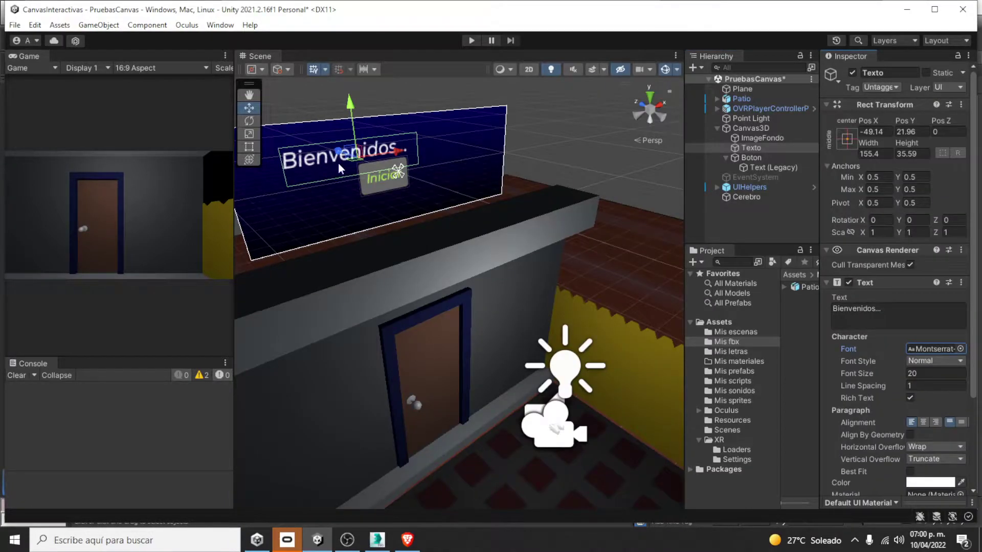
{"action": "left_click_drag", "start_coordinate": [392, 151], "coordinate": [432, 146]}
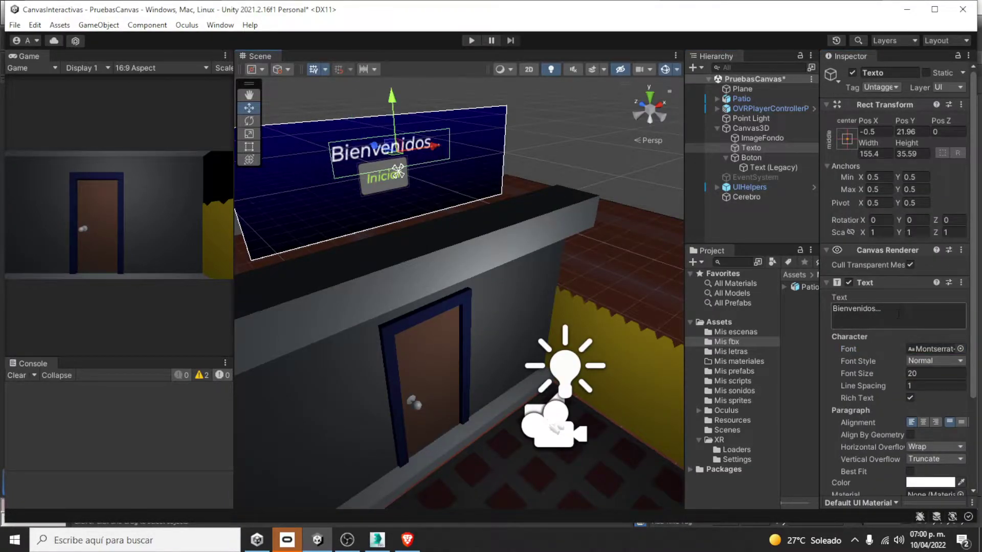
Change the heading text to 'Juego Dengue RV' and enlarge its box to 207.2 × 41.46.
{"action": "type", "text": "Juego "}
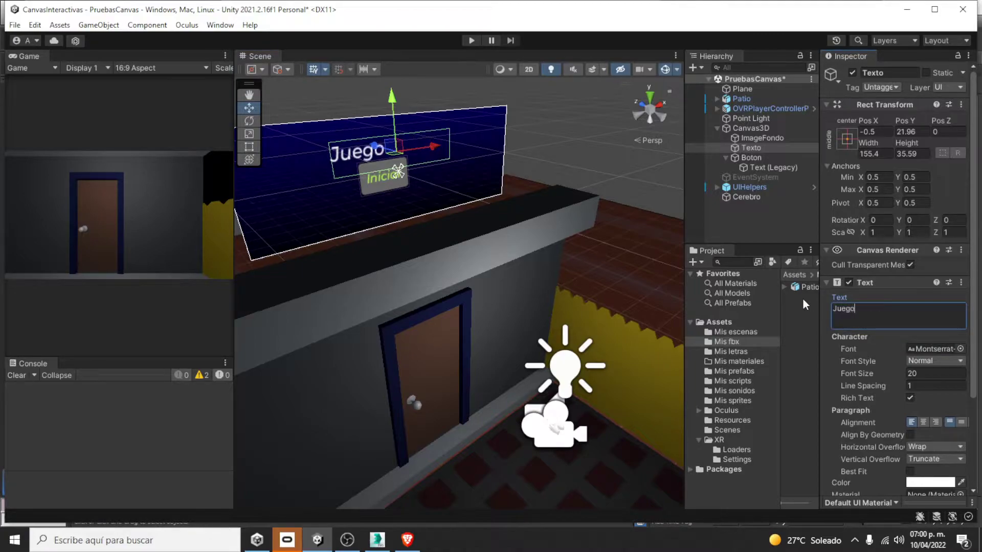
{"action": "type", "text": "d"}
{"action": "key", "text": "BackSpace"}
{"action": "type", "text": "Dengue"}
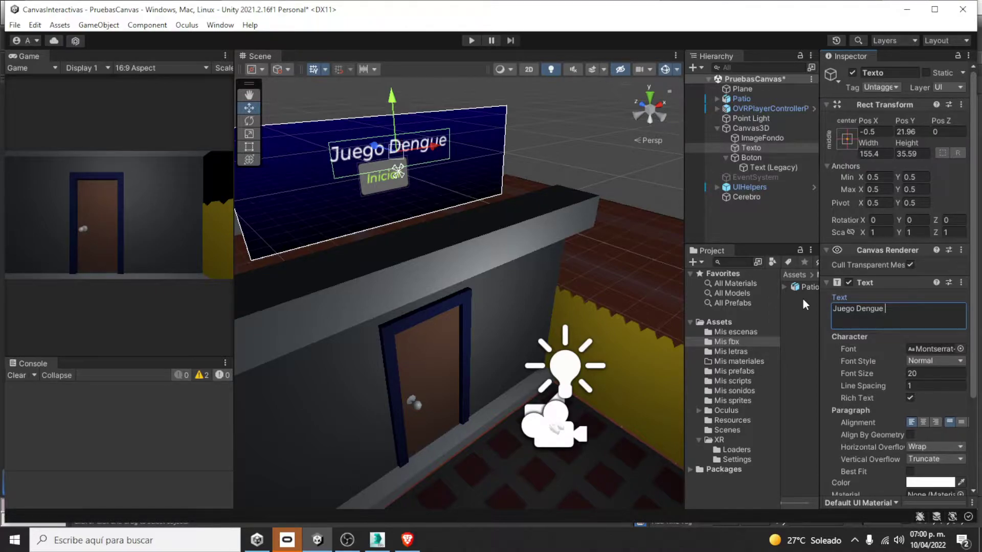
{"action": "type", "text": " RV"}
{"action": "left_click", "coordinate": [249, 146]}
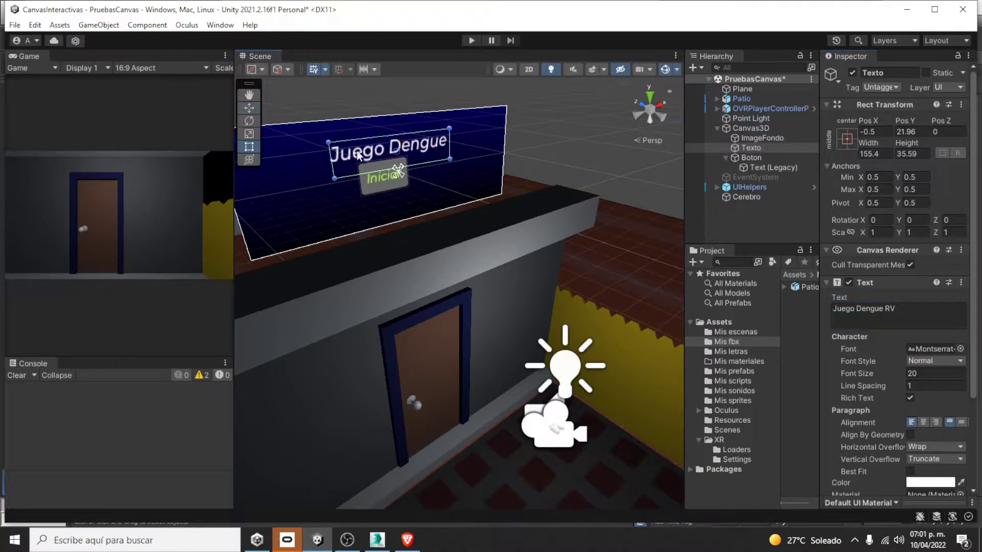
{"action": "left_click_drag", "start_coordinate": [327, 143], "coordinate": [270, 139]}
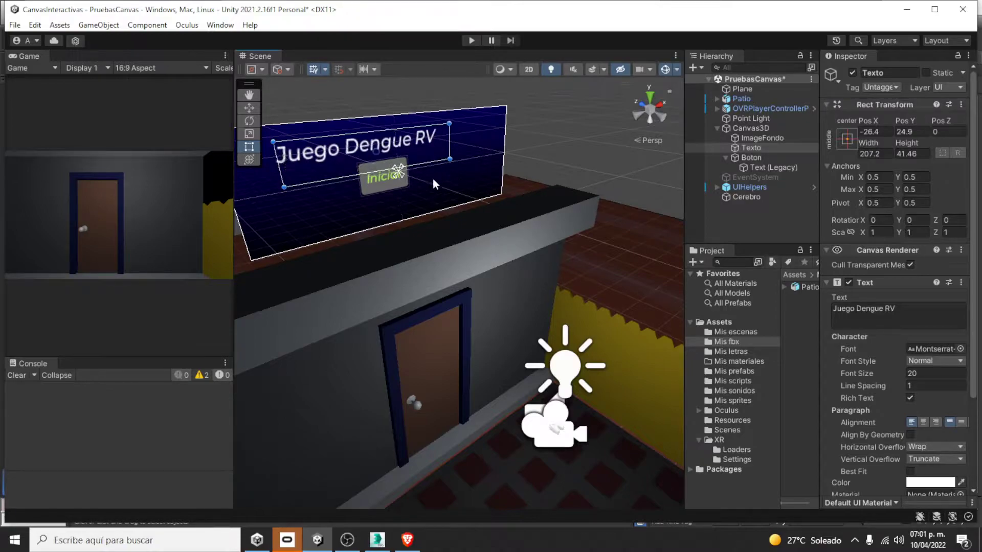
{"action": "left_click", "coordinate": [486, 185]}
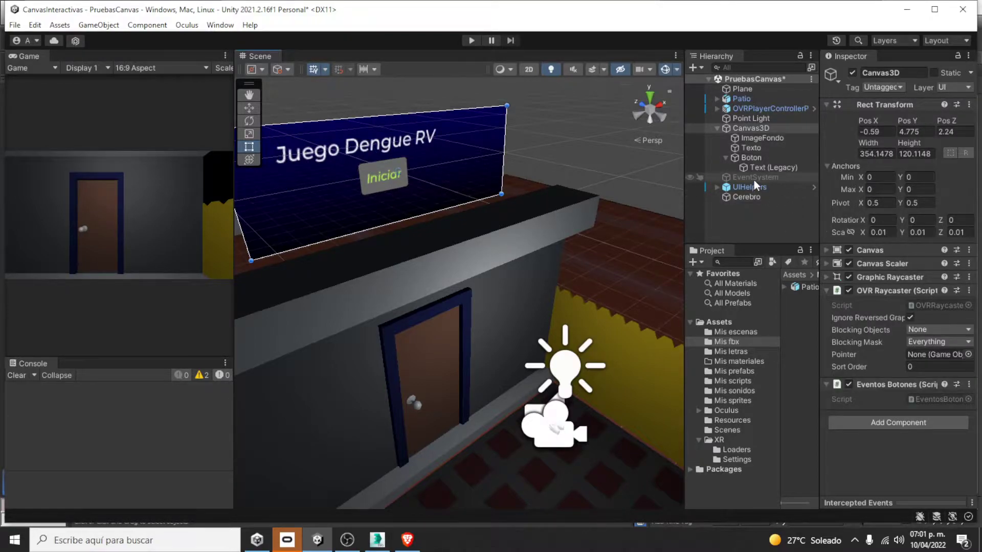
Widen the Iniciar button to 119.01 × 33.82 and centre it beneath the heading.
{"action": "left_click", "coordinate": [760, 158]}
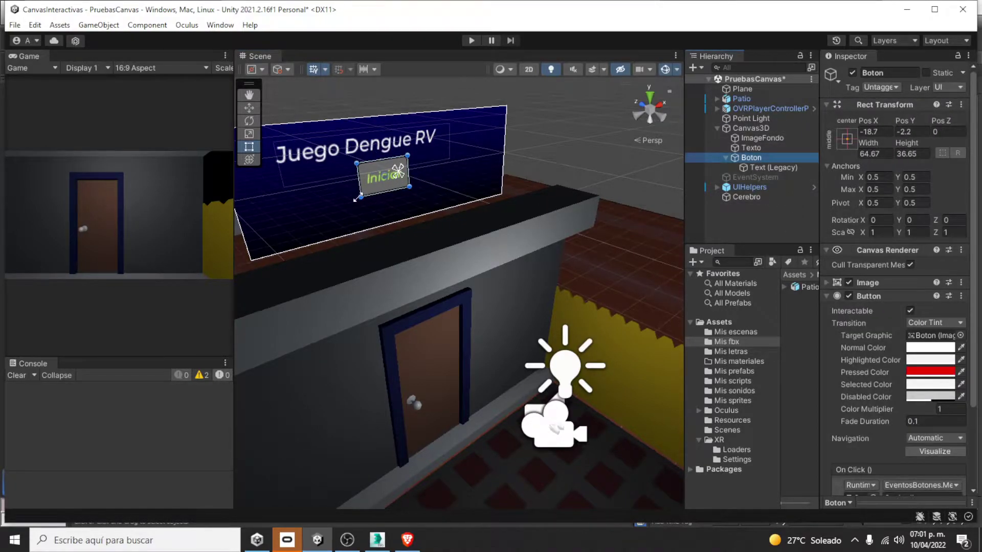
{"action": "left_click_drag", "start_coordinate": [354, 199], "coordinate": [307, 207]}
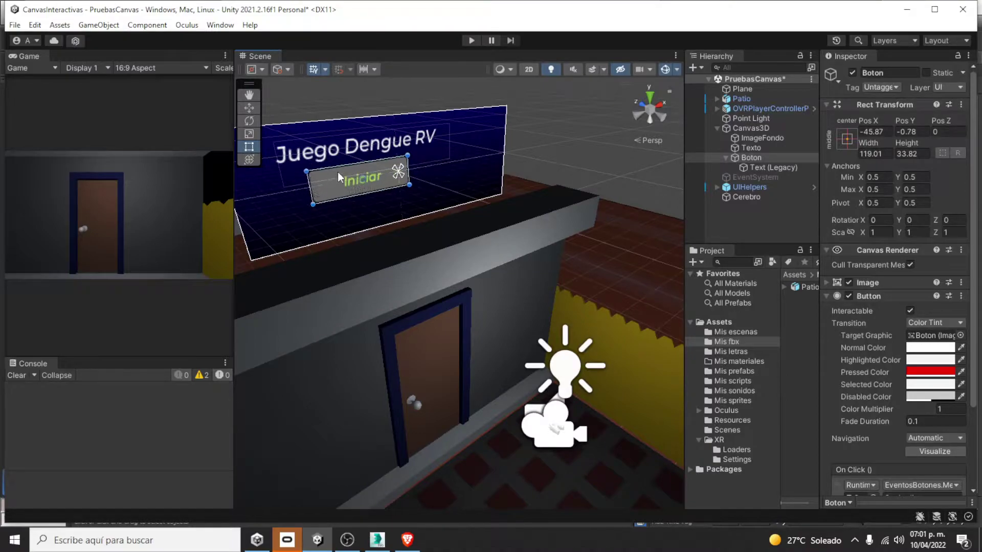
{"action": "left_click_drag", "start_coordinate": [337, 172], "coordinate": [363, 189]}
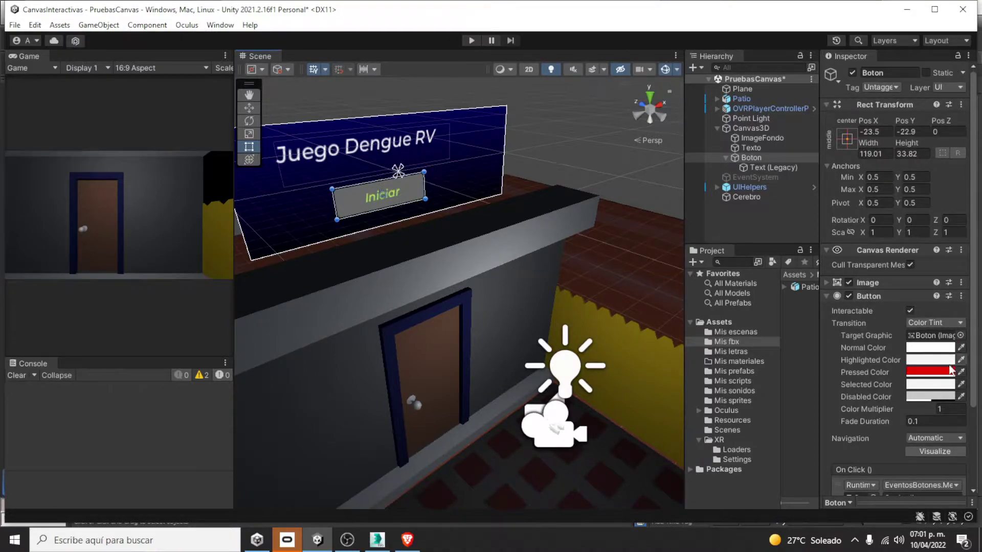
Tint the button's Image colour to near-black 110E0E.
{"action": "left_click", "coordinate": [874, 283]}
{"action": "left_click", "coordinate": [929, 308]}
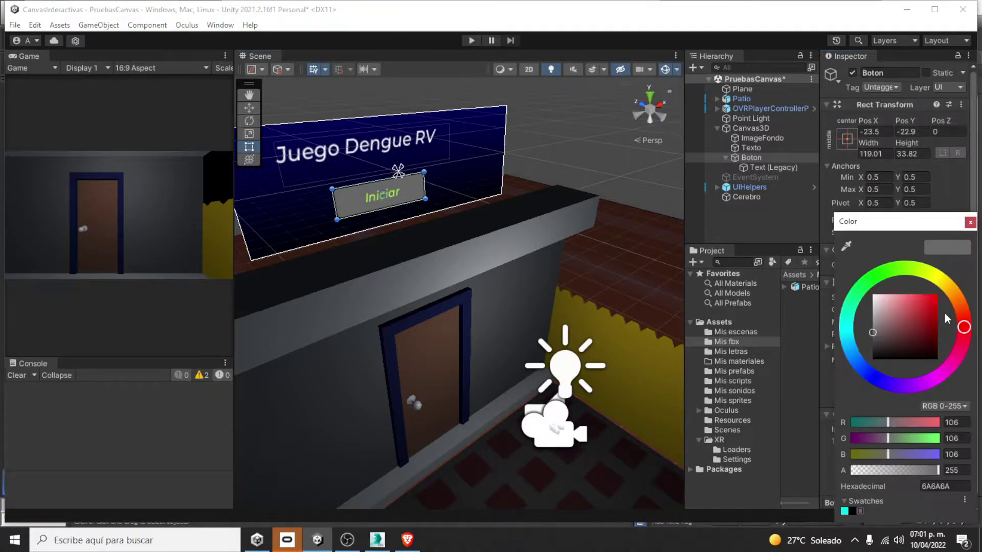
{"action": "mouse_move", "coordinate": [936, 312]}
{"action": "left_mouse_down"}
{"action": "mouse_move", "coordinate": [918, 345]}
{"action": "mouse_move", "coordinate": [886, 360]}
{"action": "left_mouse_up"}
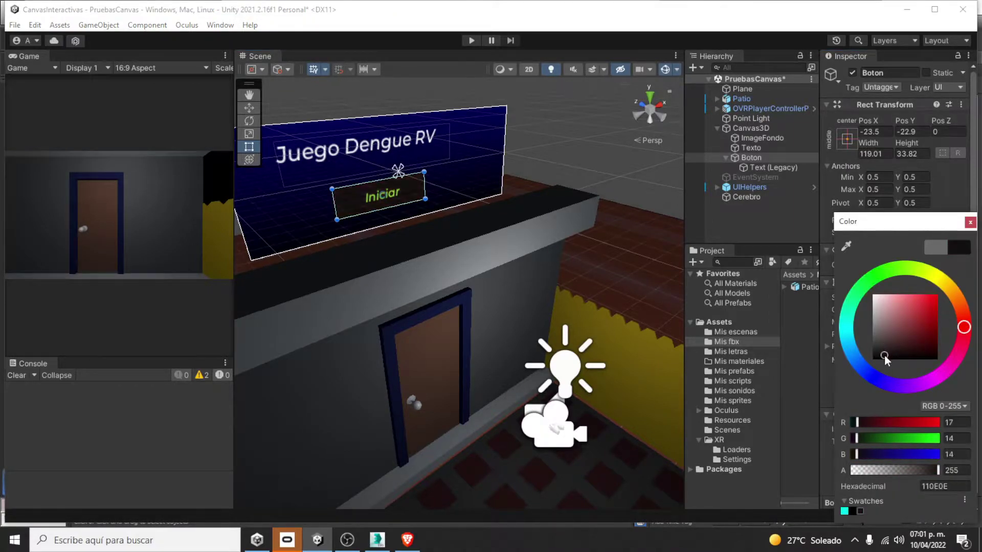
{"action": "left_click", "coordinate": [970, 223]}
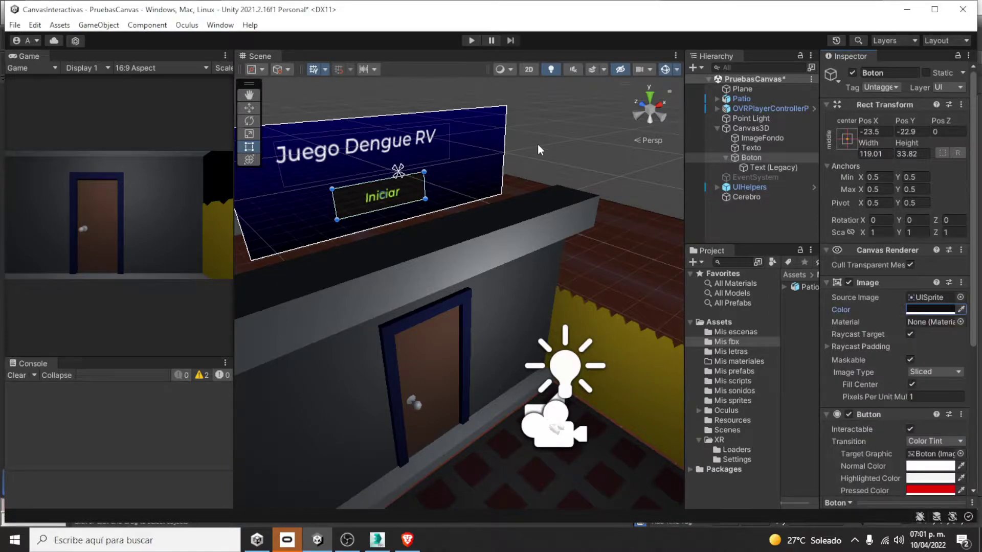
{"action": "left_click", "coordinate": [388, 155]}
Frame the canvas and shift it along its depth axis with the move gizmo.
{"action": "key", "text": "f"}
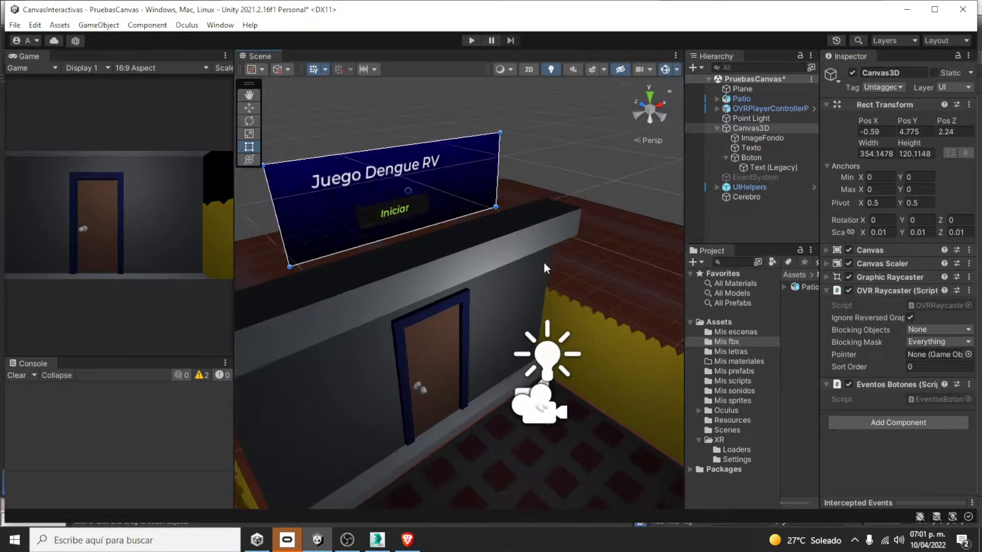
{"action": "left_click_drag", "start_coordinate": [438, 338], "coordinate": [370, 290], "text": "alt"}
{"action": "left_click_drag", "start_coordinate": [475, 367], "coordinate": [665, 373], "text": "alt"}
{"action": "left_click_drag", "start_coordinate": [765, 376], "coordinate": [610, 359], "text": "alt"}
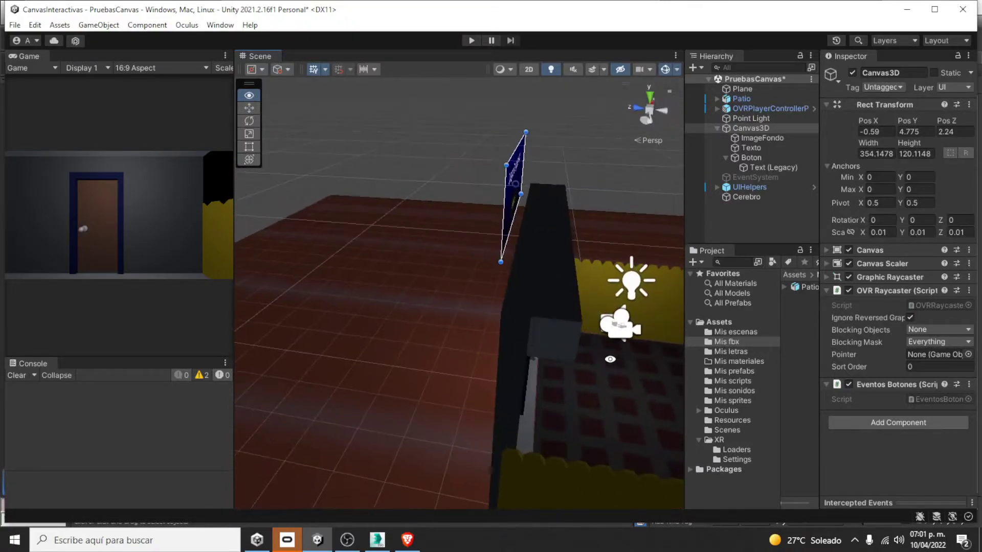
{"action": "left_click", "coordinate": [250, 108]}
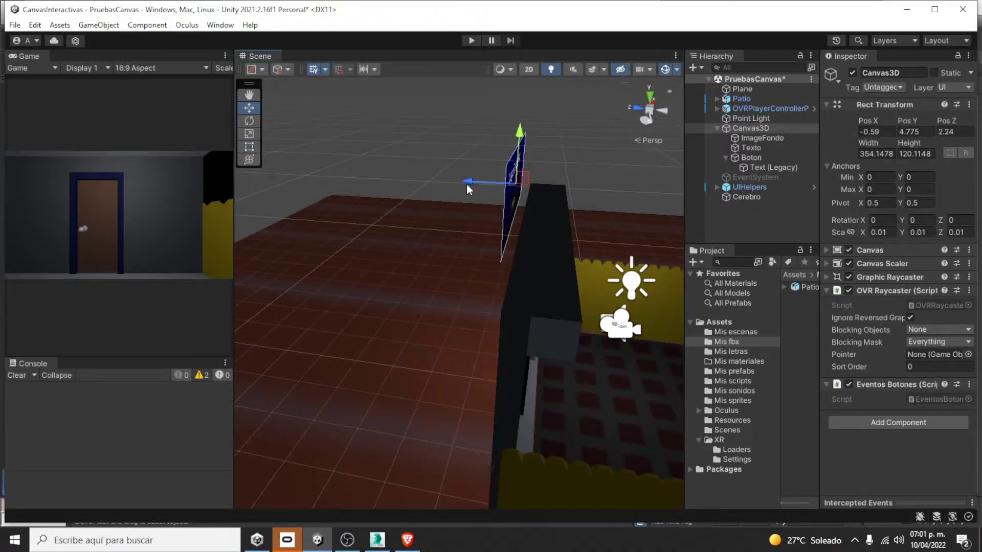
{"action": "left_click_drag", "start_coordinate": [466, 184], "coordinate": [522, 198]}
Move the Texto title sideways and set its Text alignment to Center.
{"action": "left_click_drag", "start_coordinate": [592, 327], "coordinate": [339, 239], "text": "alt"}
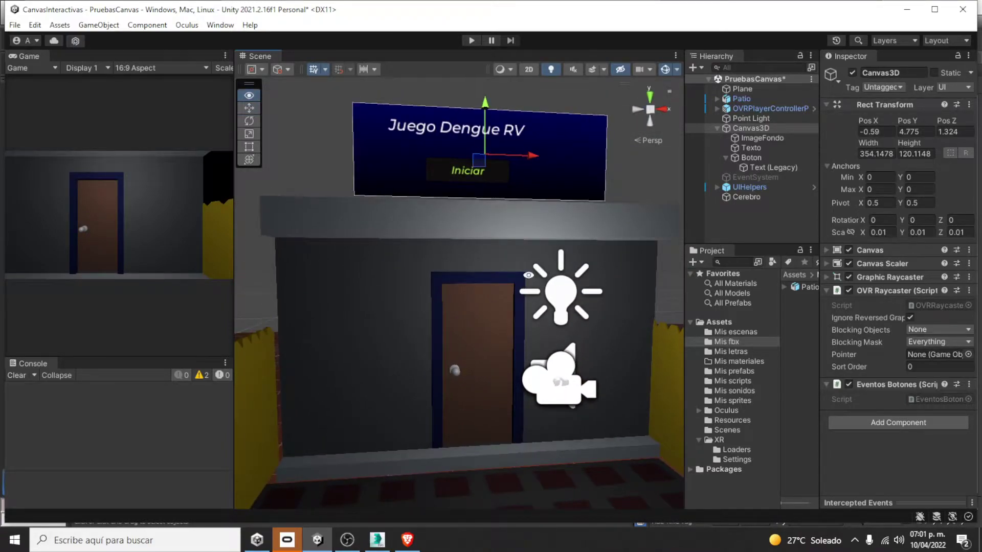
{"action": "middle_click_drag", "start_coordinate": [529, 275], "coordinate": [447, 337]}
{"action": "left_click", "coordinate": [750, 148]}
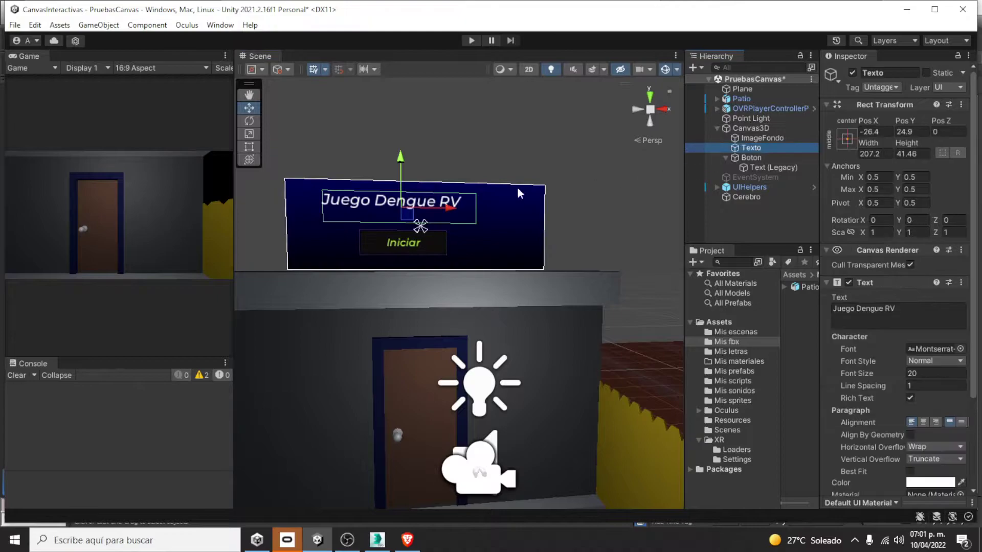
{"action": "left_click_drag", "start_coordinate": [441, 212], "coordinate": [472, 212]}
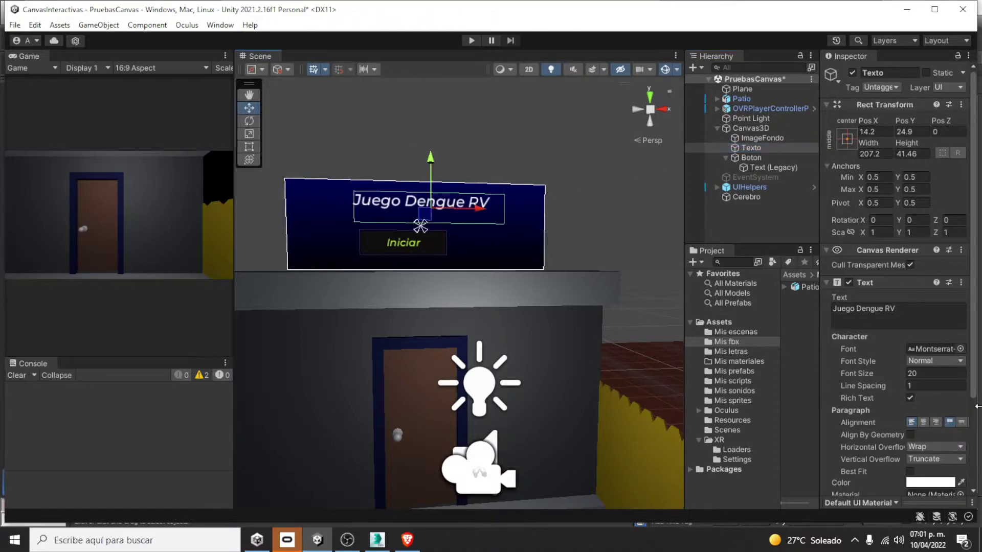
{"action": "left_click", "coordinate": [924, 422]}
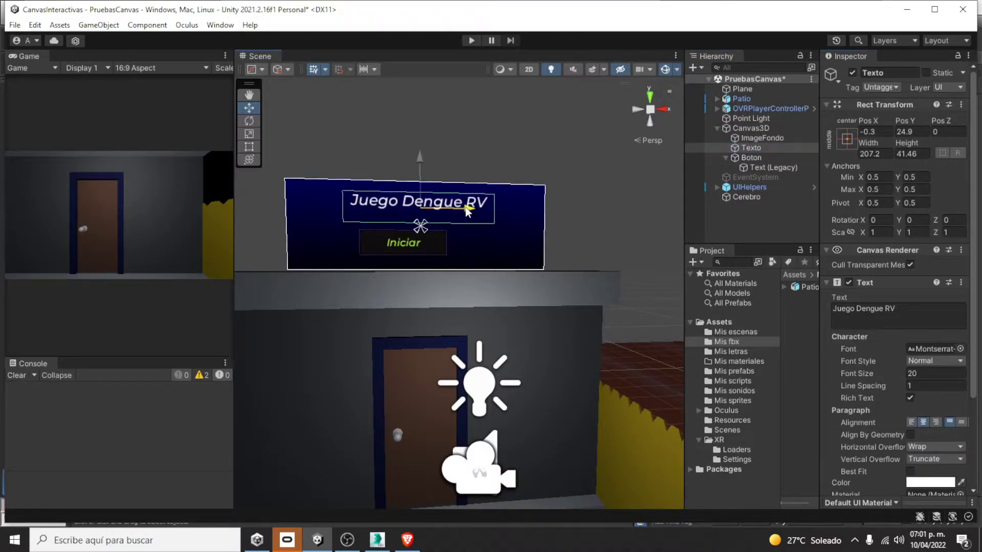
Move the Iniciar button right so it sits centred on the canvas.
{"action": "left_click", "coordinate": [431, 250]}
{"action": "left_click", "coordinate": [768, 157]}
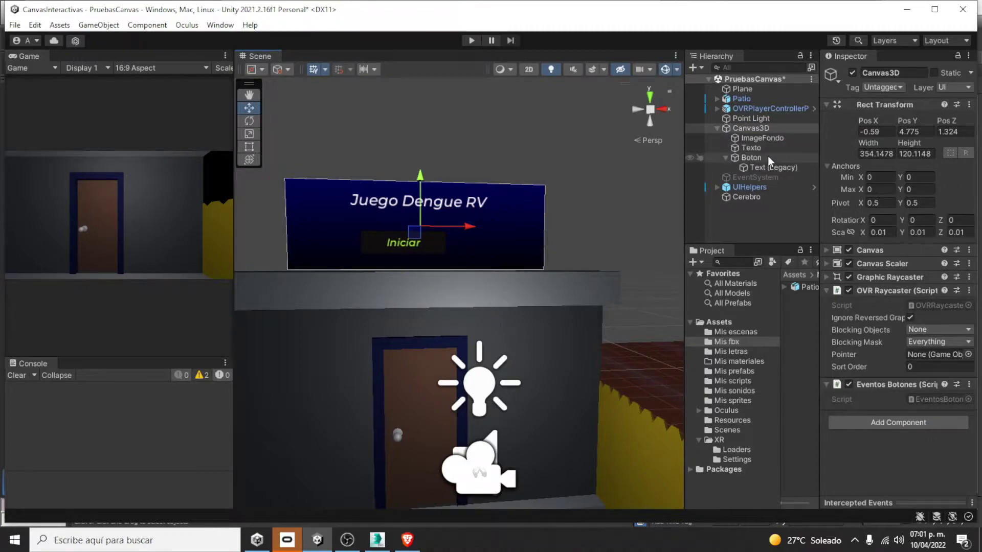
{"action": "left_click_drag", "start_coordinate": [449, 239], "coordinate": [469, 240]}
Lower the Texto title on the canvas to Pos Y 10.1.
{"action": "left_click", "coordinate": [434, 196]}
{"action": "left_click", "coordinate": [757, 138]}
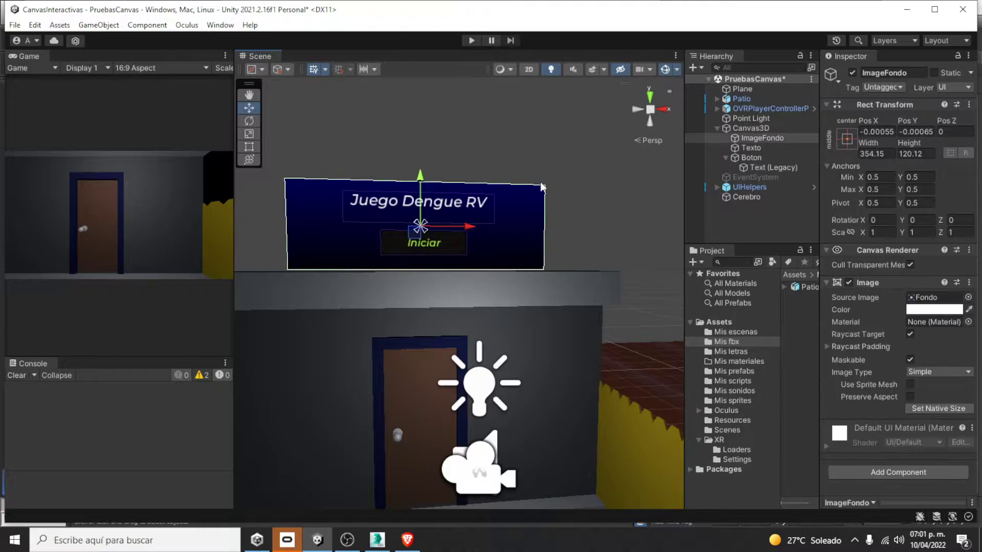
{"action": "left_click", "coordinate": [752, 149]}
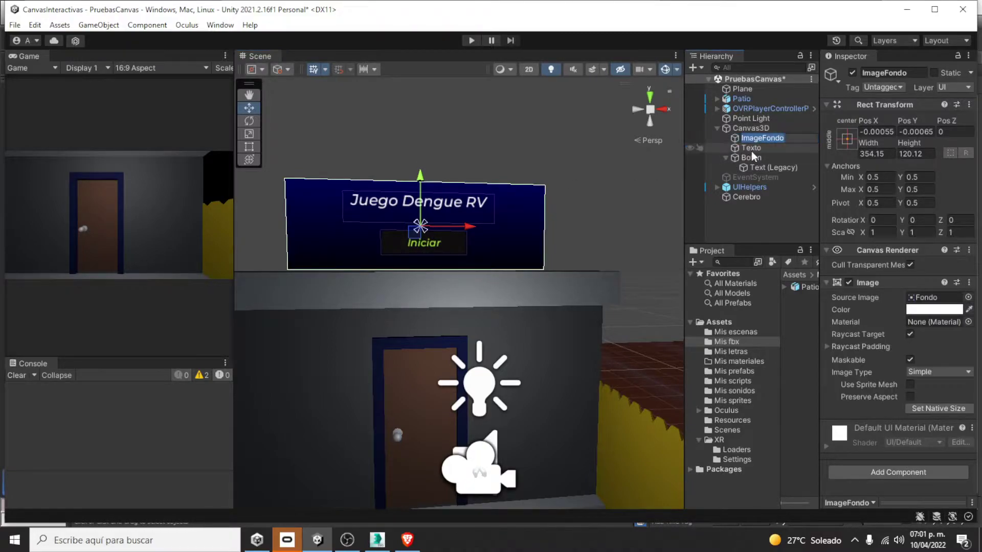
{"action": "left_click_drag", "start_coordinate": [418, 165], "coordinate": [422, 177]}
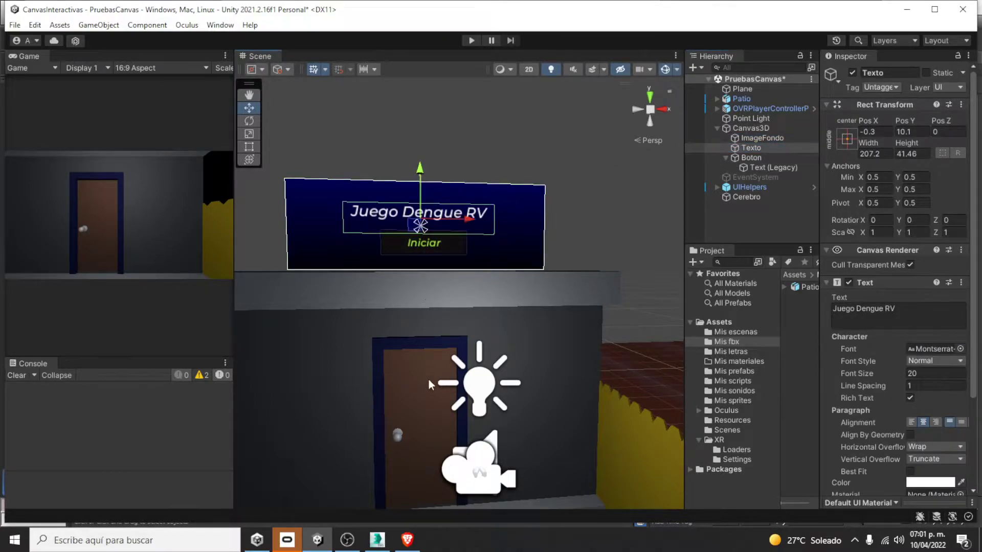
{"action": "right_click_drag", "start_coordinate": [429, 379], "coordinate": [511, 389]}
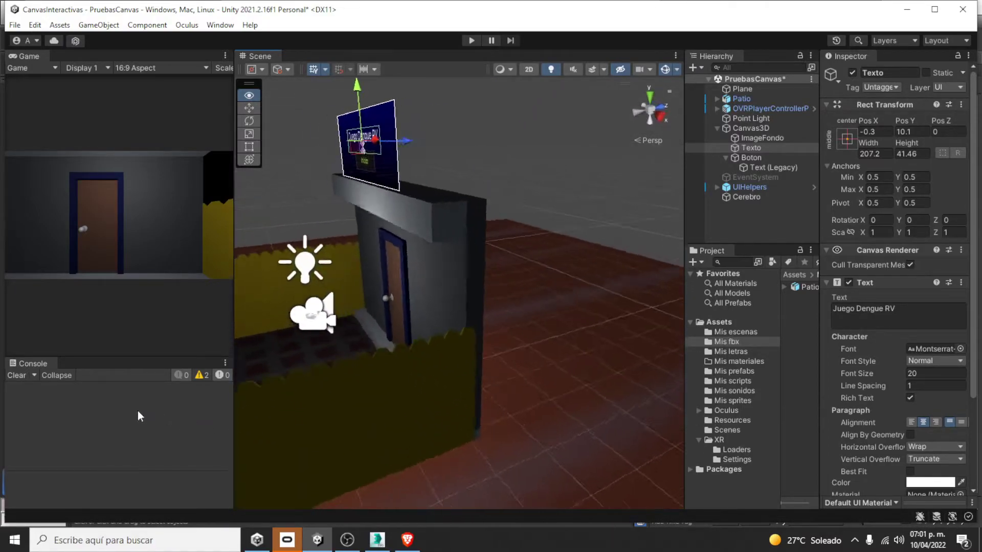
{"action": "right_click_drag", "start_coordinate": [140, 415], "coordinate": [427, 251]}
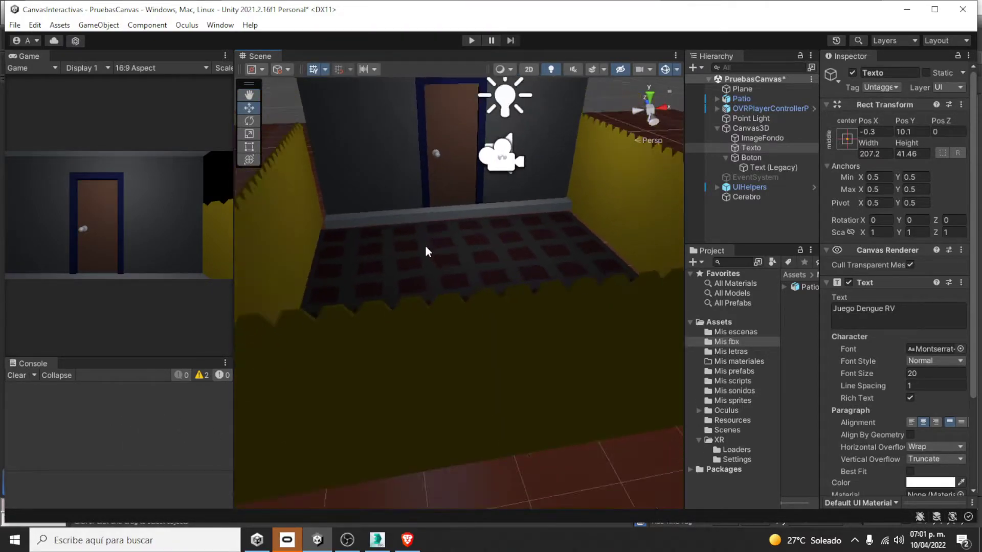
{"action": "scroll", "coordinate": [425, 244], "scroll_direction": "down", "scroll_amount": 15}
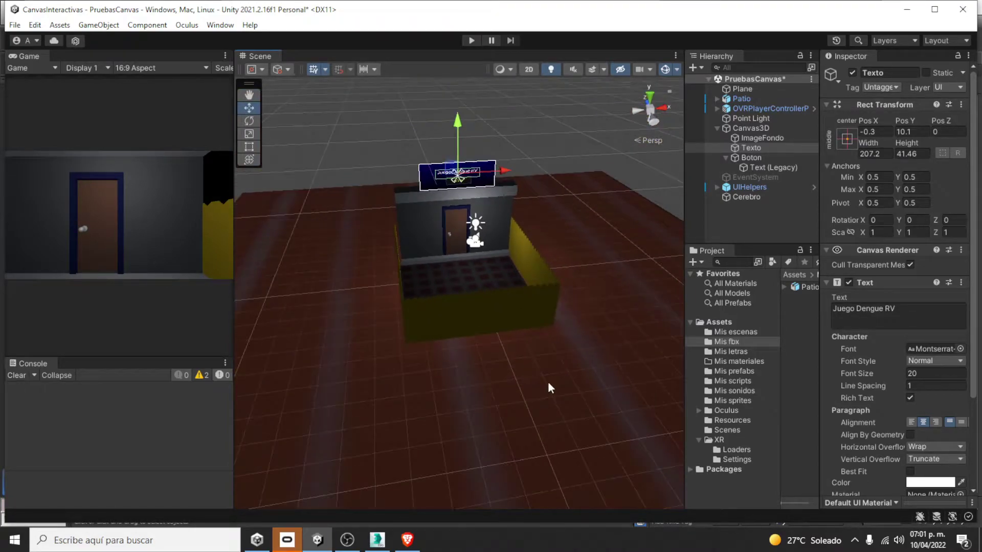
{"action": "left_click", "coordinate": [547, 388]}
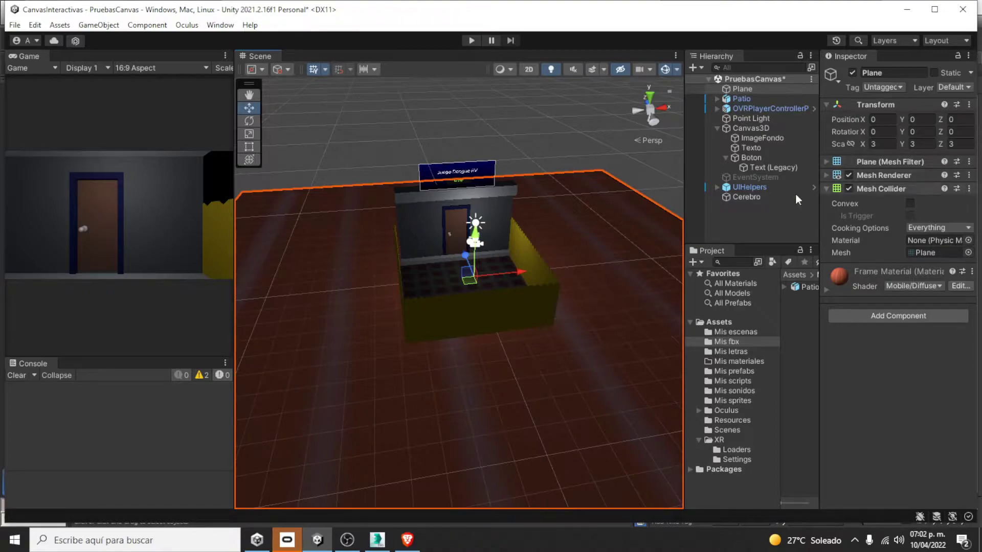
{"action": "scroll", "coordinate": [489, 294], "scroll_direction": "up", "scroll_amount": 3}
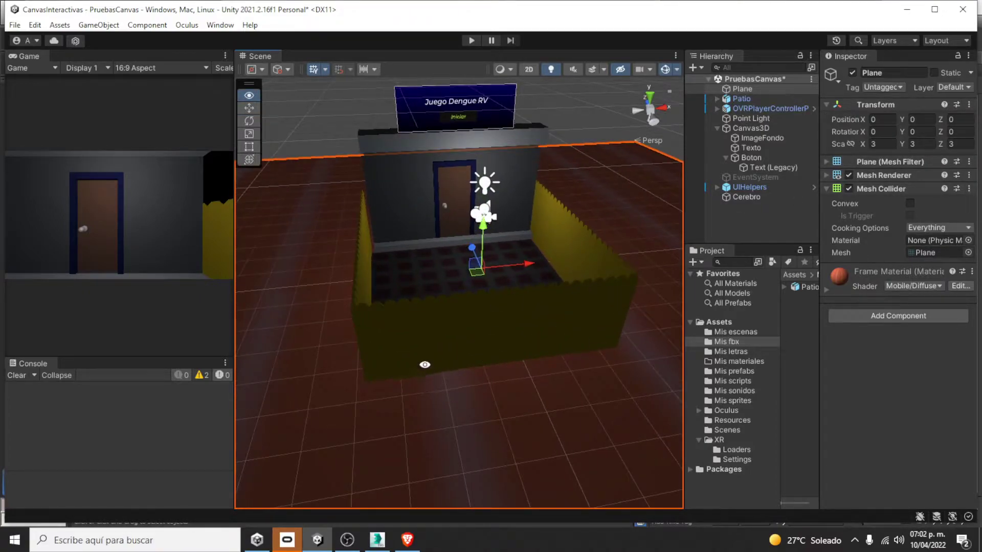
{"action": "left_click_drag", "start_coordinate": [425, 365], "coordinate": [482, 416], "text": "alt"}
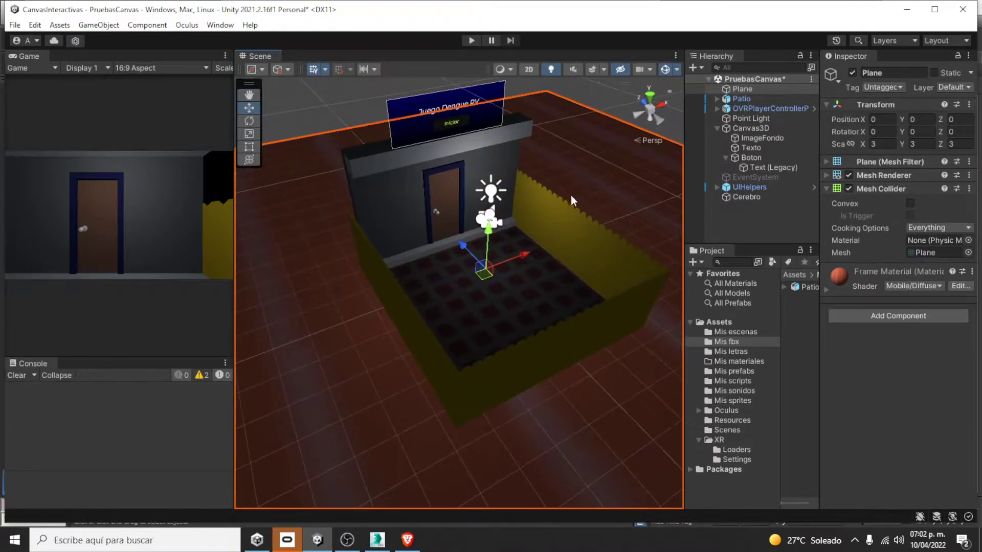
{"action": "scroll", "coordinate": [571, 196], "scroll_direction": "up", "scroll_amount": 4}
{"action": "left_click", "coordinate": [607, 195]}
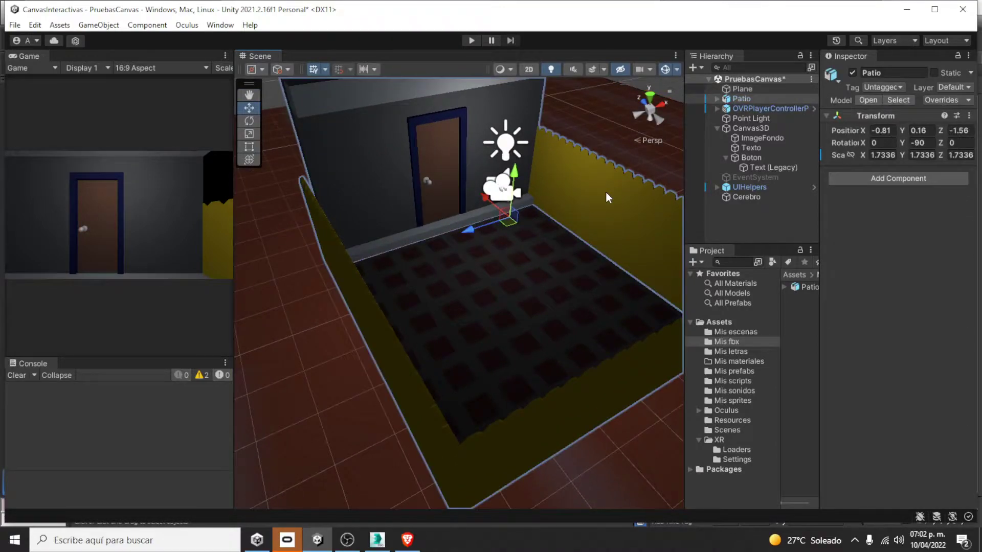
{"action": "scroll", "coordinate": [607, 192], "scroll_direction": "up", "scroll_amount": 3}
{"action": "scroll", "coordinate": [600, 200], "scroll_direction": "down", "scroll_amount": 6}
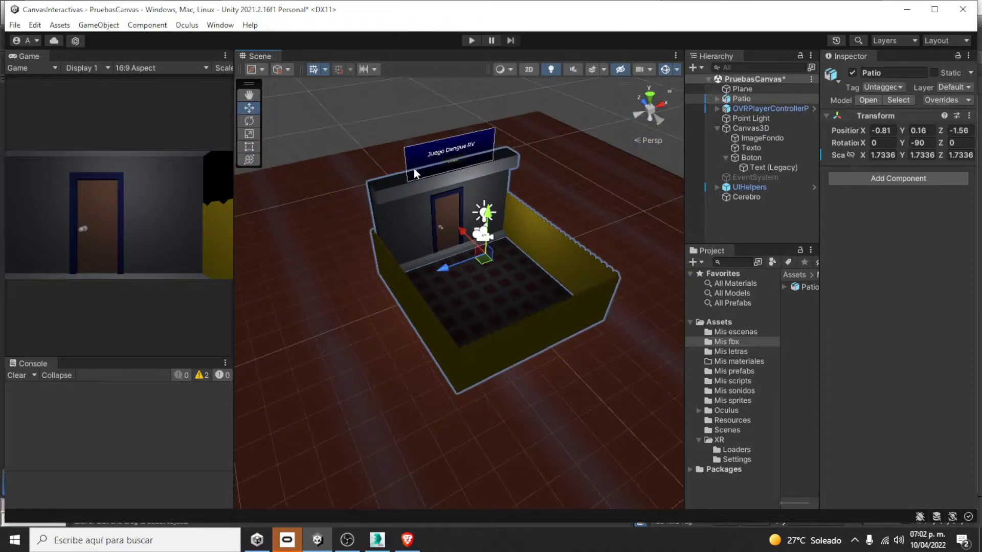
{"action": "scroll", "coordinate": [520, 290], "scroll_direction": "down", "scroll_amount": 5}
{"action": "scroll", "coordinate": [527, 287], "scroll_direction": "up", "scroll_amount": 2}
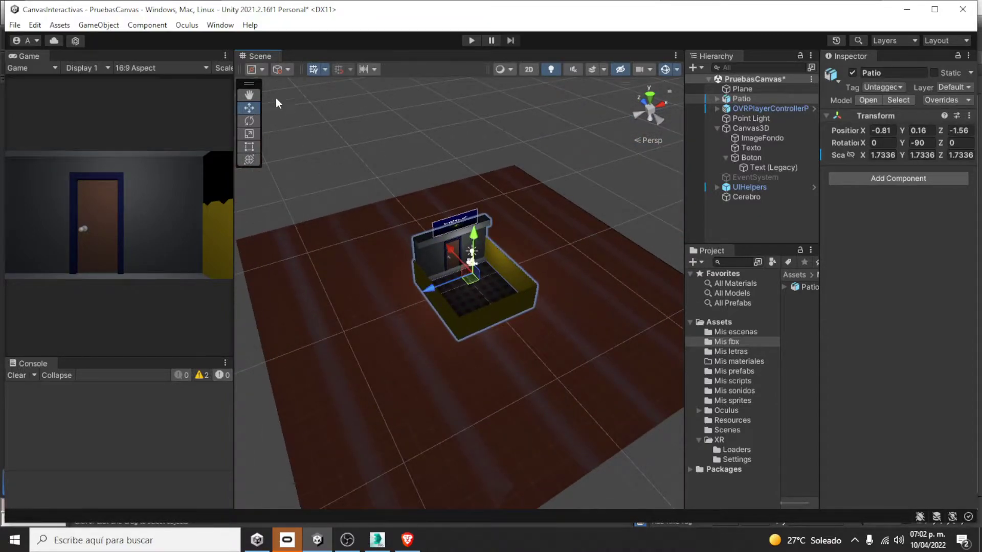
Add a new Terrain via GameObject > 3D Object > Terrain.
{"action": "left_click", "coordinate": [99, 25]}
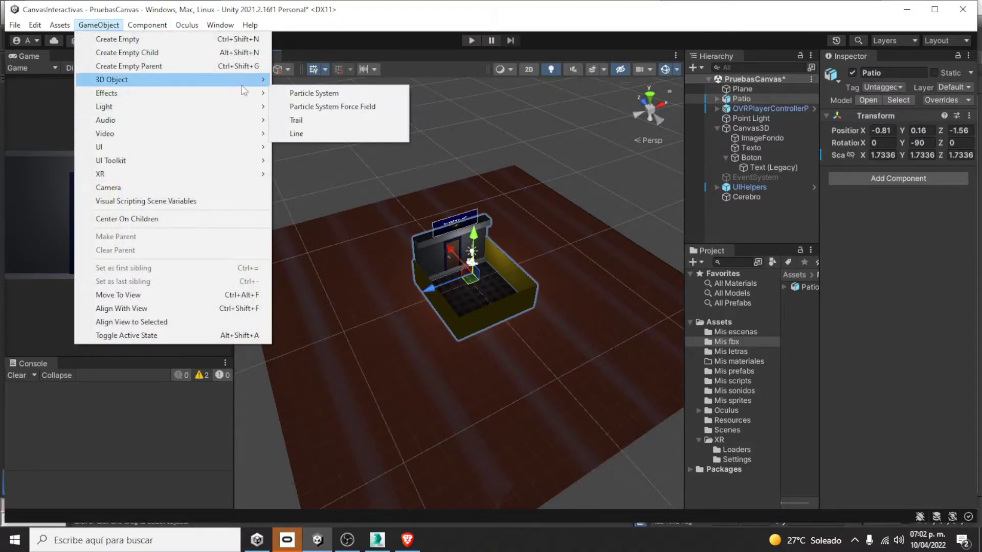
{"action": "mouse_move", "coordinate": [245, 81]}
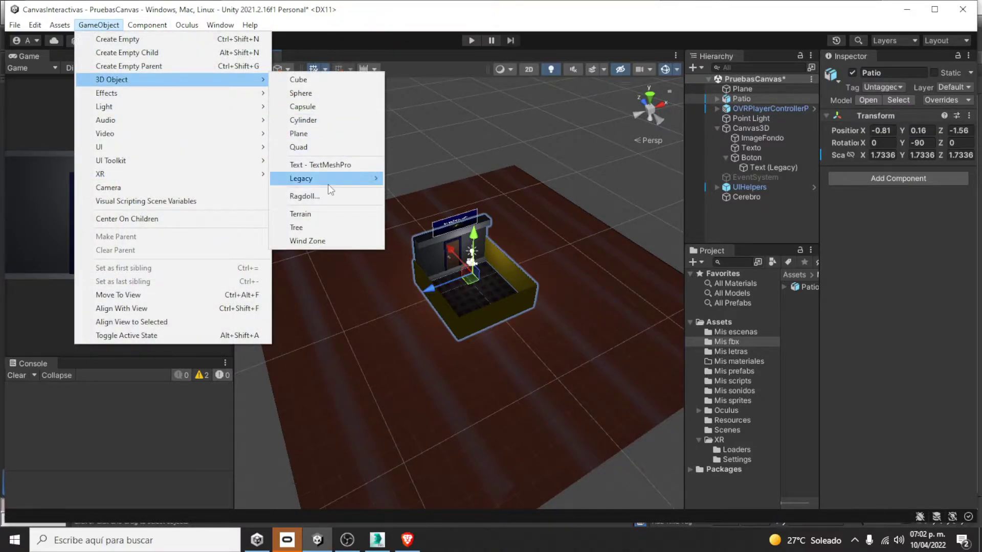
{"action": "left_click", "coordinate": [347, 212]}
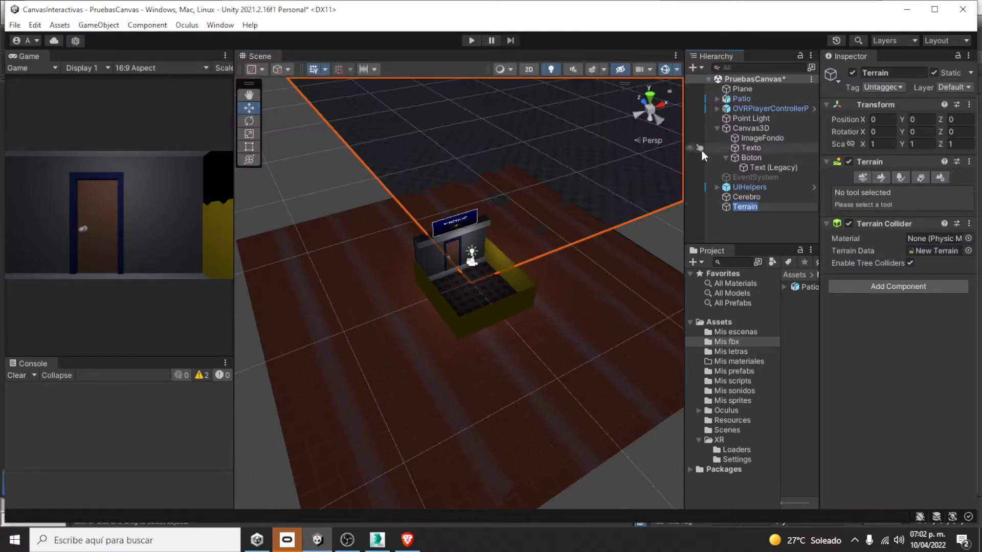
Add three neighbouring terrain tiles with Create Neighbor Terrains.
{"action": "left_click", "coordinate": [861, 178]}
{"action": "left_click", "coordinate": [591, 299]}
{"action": "left_click", "coordinate": [477, 389]}
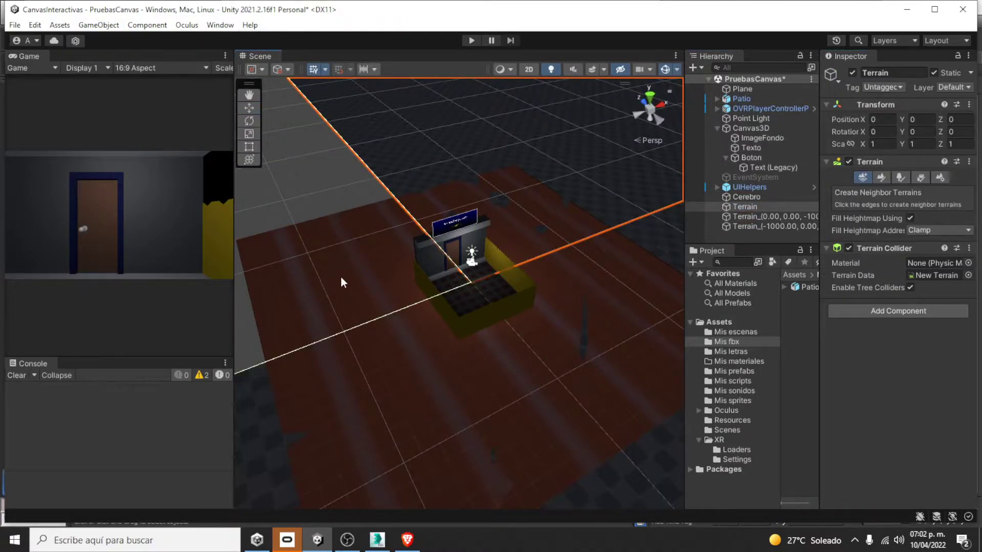
{"action": "left_click", "coordinate": [340, 277]}
{"action": "scroll", "coordinate": [517, 305], "scroll_direction": "down", "scroll_amount": 5}
{"action": "scroll", "coordinate": [542, 300], "scroll_direction": "down", "scroll_amount": 3}
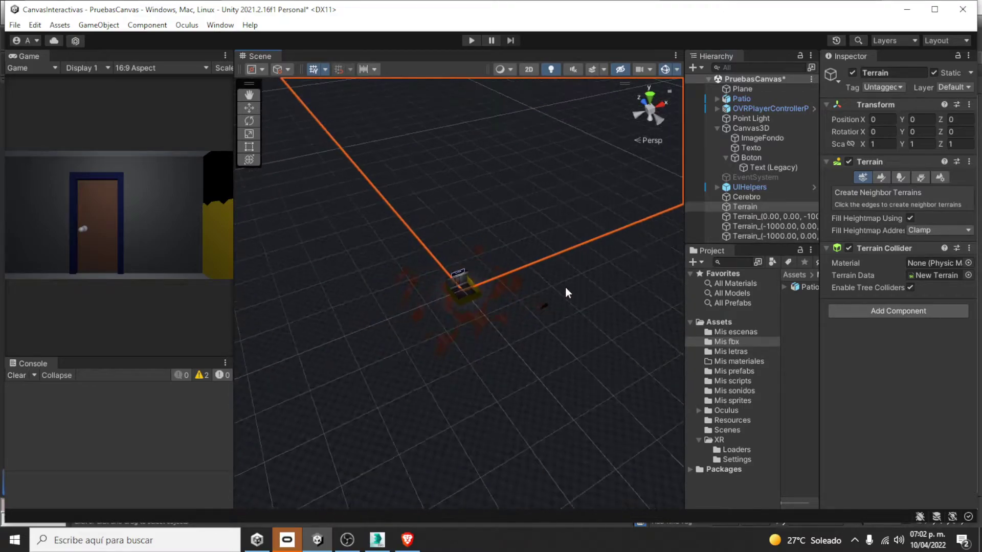
Delete the old floor Plane and reselect the Terrain.
{"action": "left_click", "coordinate": [760, 90]}
{"action": "key", "text": "Delete"}
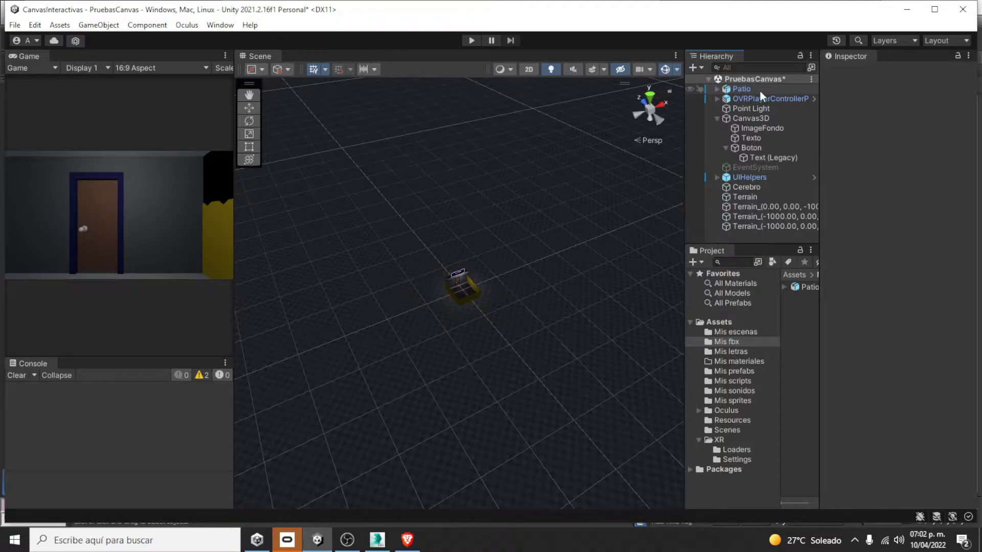
{"action": "scroll", "coordinate": [573, 302], "scroll_direction": "down", "scroll_amount": 1}
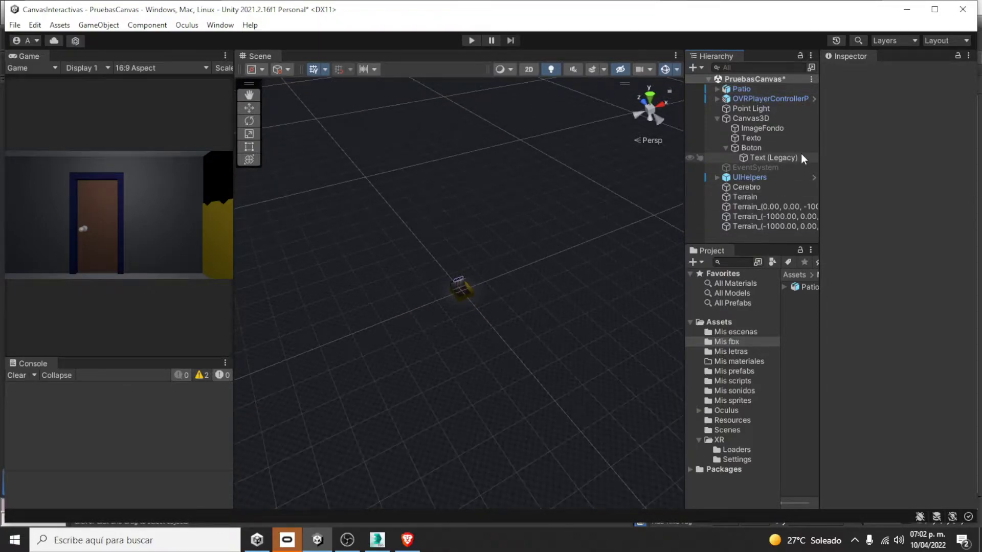
{"action": "left_click", "coordinate": [745, 196]}
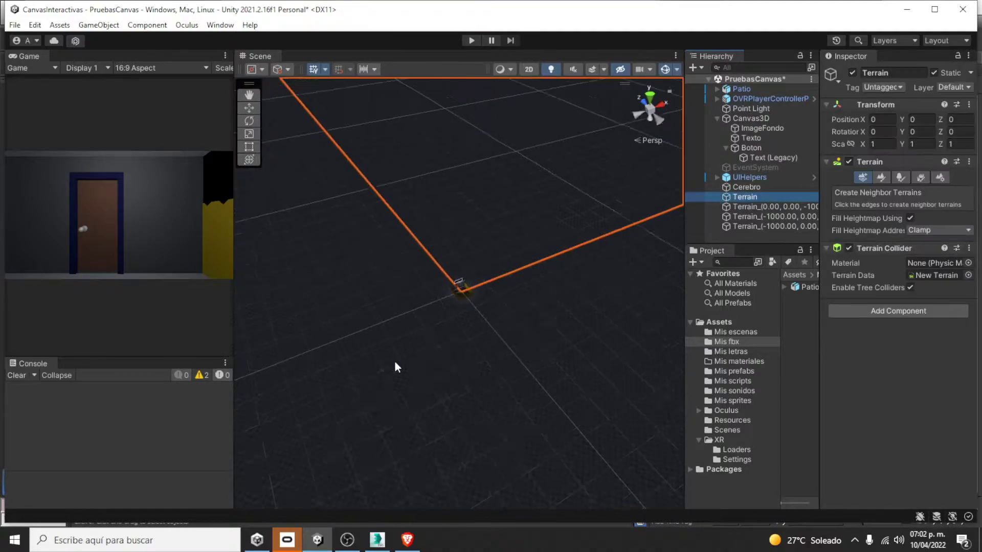
Choose the Raise or Lower Terrain tool with a new brush shape at size 251.
{"action": "left_click", "coordinate": [881, 177]}
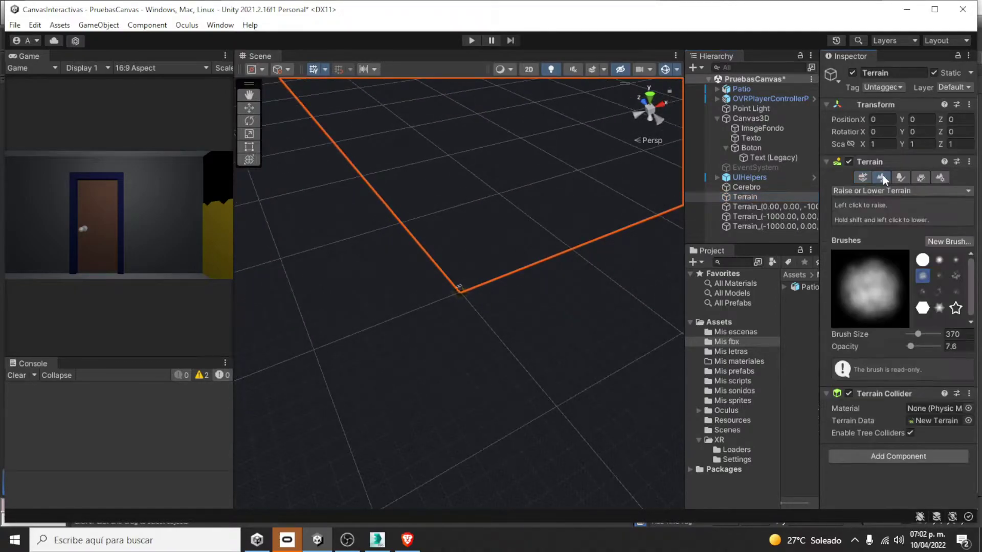
{"action": "left_click", "coordinate": [924, 190]}
{"action": "left_click", "coordinate": [920, 206]}
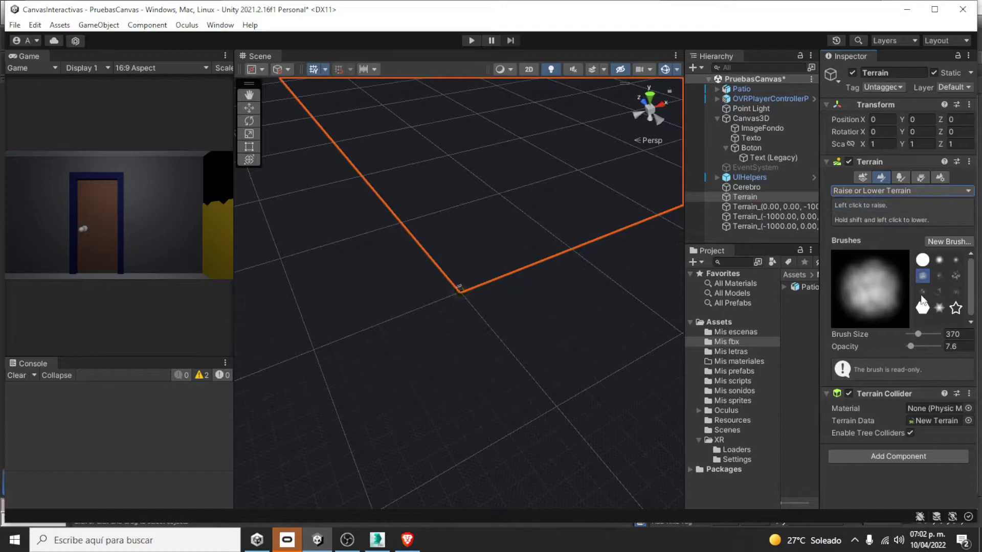
{"action": "left_click_drag", "start_coordinate": [821, 306], "coordinate": [767, 311]}
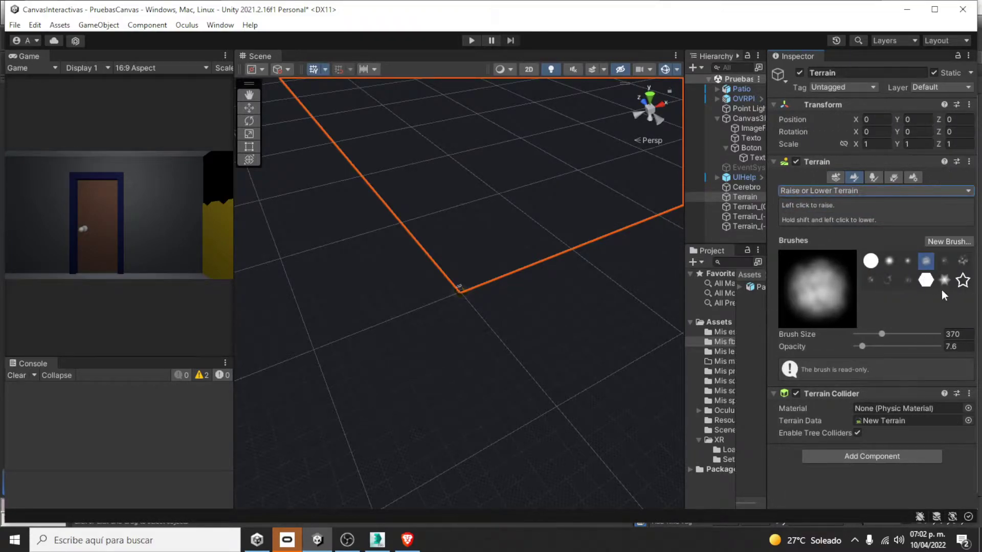
{"action": "left_click", "coordinate": [945, 261]}
{"action": "mouse_move", "coordinate": [883, 335]}
{"action": "left_mouse_down"}
{"action": "mouse_move", "coordinate": [863, 334]}
{"action": "mouse_move", "coordinate": [938, 346]}
{"action": "left_mouse_up"}
Raise a few bumps on the terrain, undoing one with Ctrl+Z.
{"action": "left_click", "coordinate": [494, 120]}
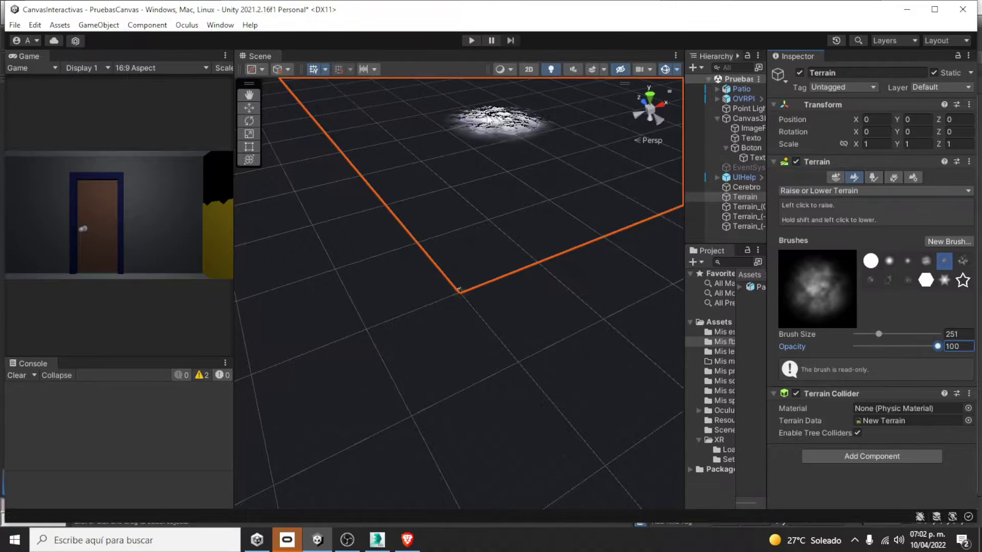
{"action": "key", "text": "ctrl+z"}
{"action": "left_click", "coordinate": [962, 261]}
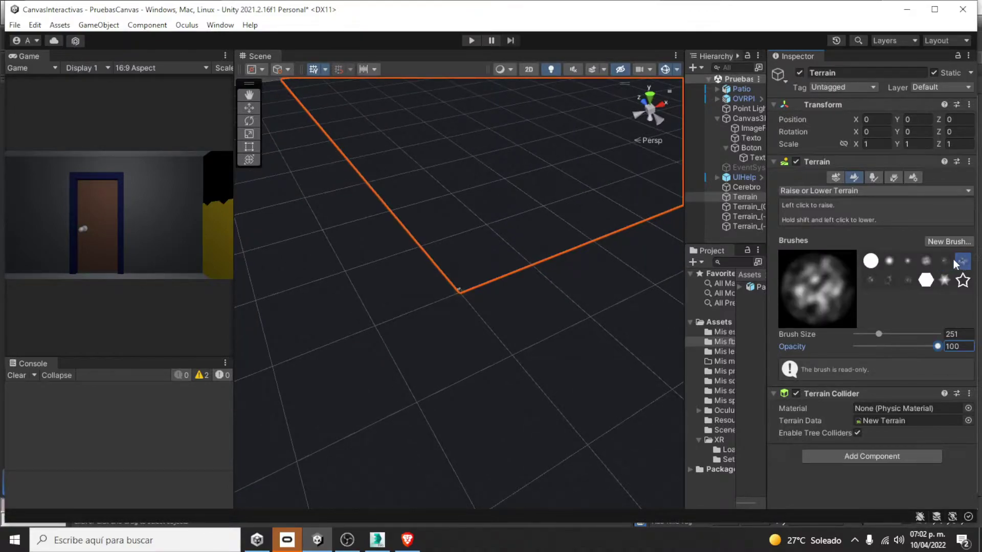
{"action": "left_click", "coordinate": [944, 262]}
{"action": "left_click", "coordinate": [438, 123]}
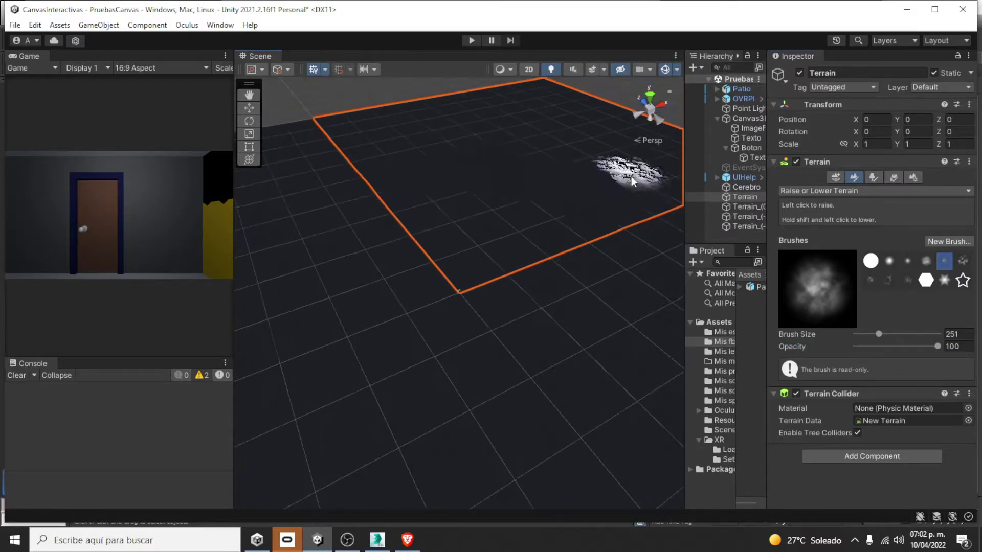
Sculpt raised ground onto the neighbouring terrain tiles, including the one at (-1000, 0, -1000).
{"action": "left_click", "coordinate": [624, 460]}
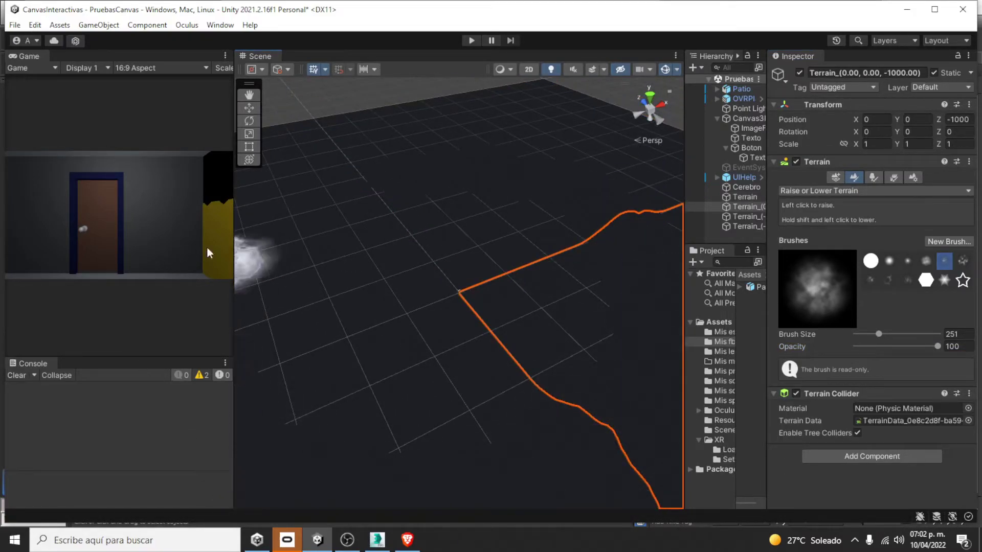
{"action": "left_click", "coordinate": [317, 176]}
{"action": "left_click", "coordinate": [408, 485]}
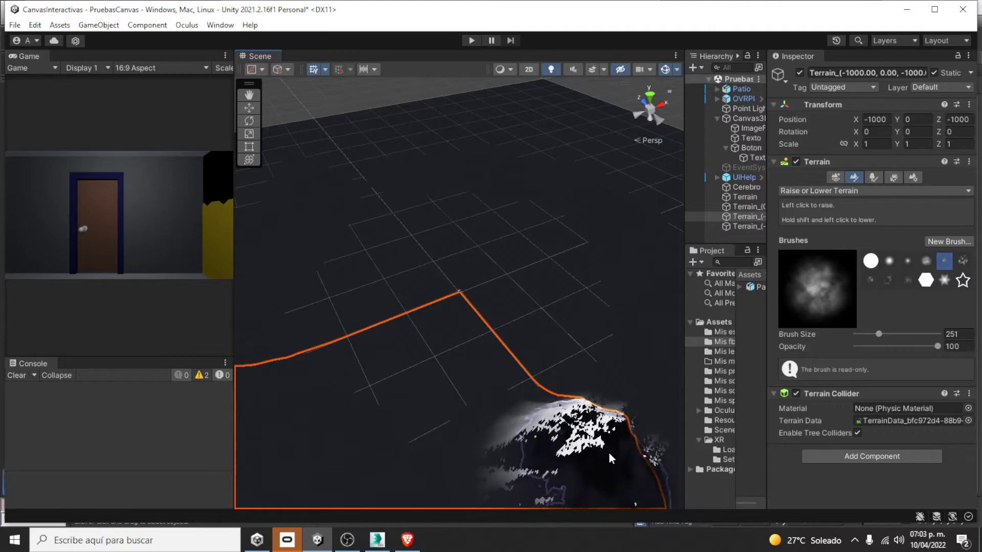
{"action": "left_click", "coordinate": [759, 109]}
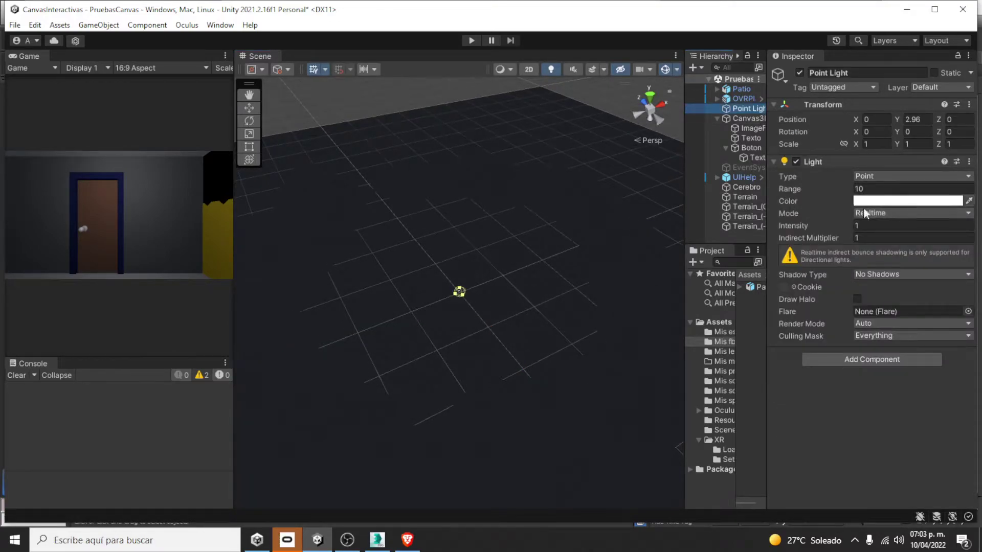
Set the Point Light's Indirect Multiplier to 0 and Range to 500.
{"action": "left_click", "coordinate": [902, 238]}
{"action": "type", "text": "0"}
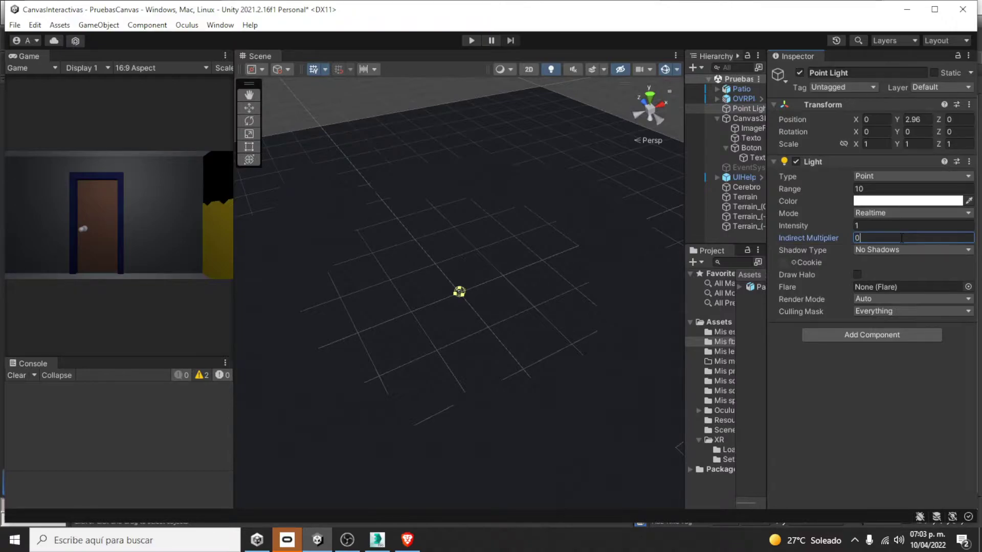
{"action": "left_click", "coordinate": [900, 187]}
{"action": "type", "text": "500"}
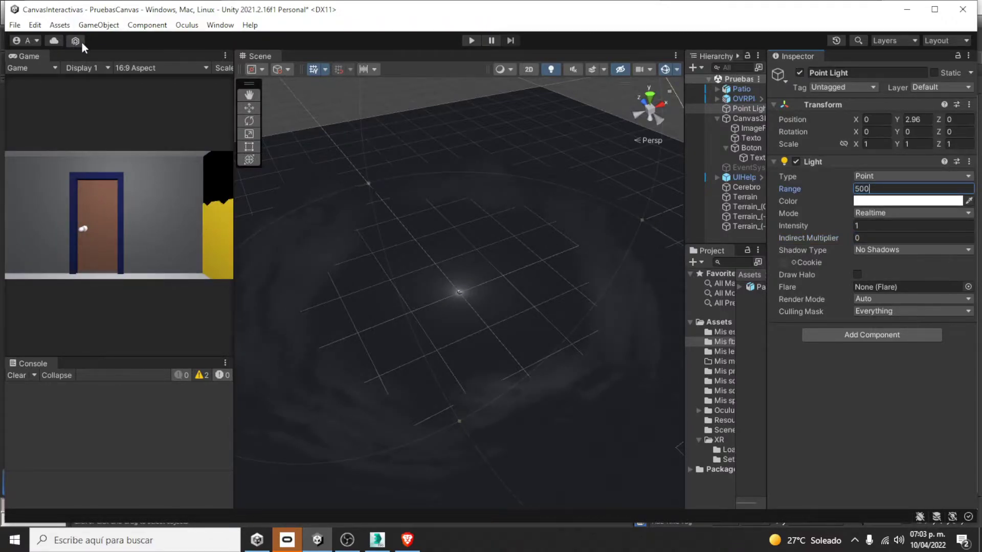
Raise the Point Light with the move gizmo to about Y 133.
{"action": "left_click", "coordinate": [249, 108]}
{"action": "left_click_drag", "start_coordinate": [461, 253], "coordinate": [461, 185]}
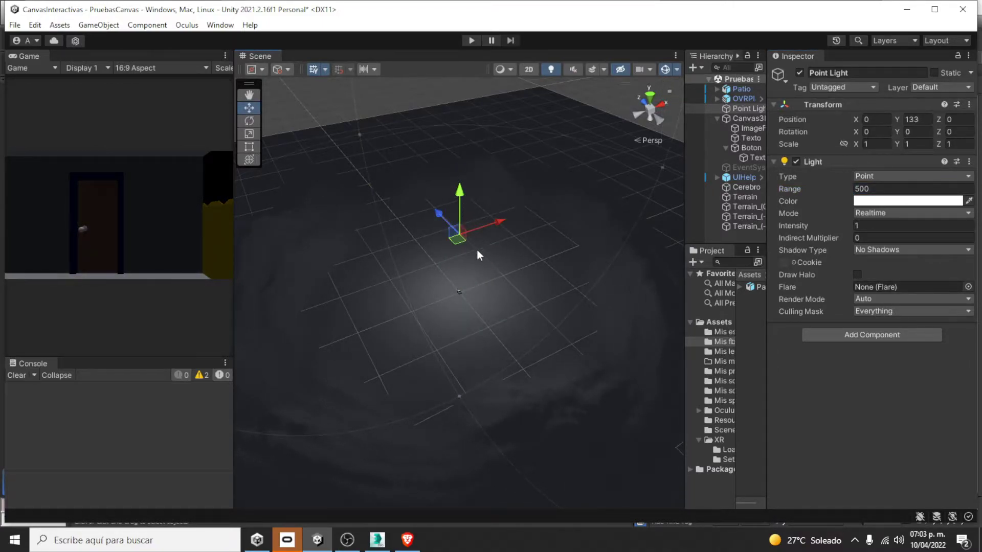
{"action": "scroll", "coordinate": [508, 262], "scroll_direction": "up", "scroll_amount": 2}
{"action": "left_click", "coordinate": [573, 236]}
{"action": "scroll", "coordinate": [543, 335], "scroll_direction": "down", "scroll_amount": 4}
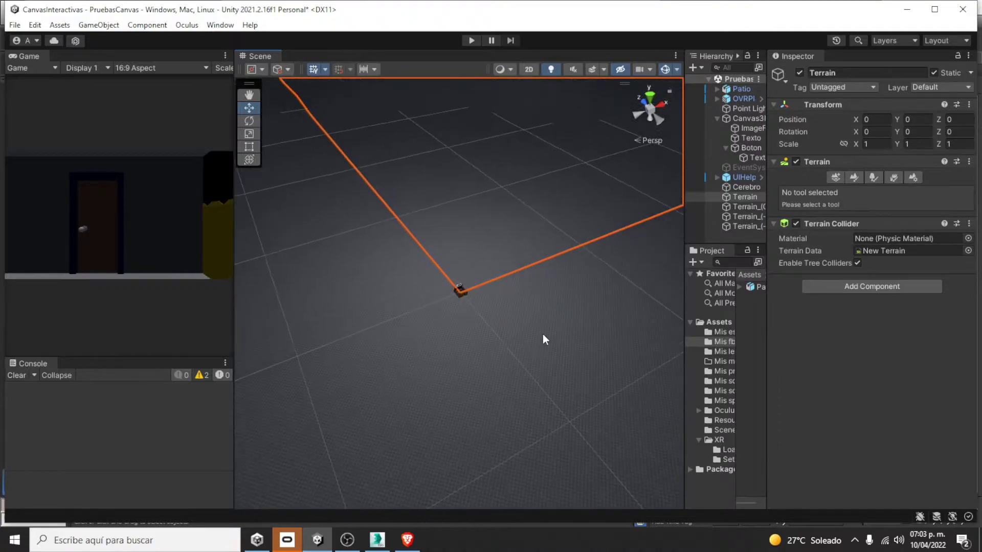
Switch the Terrain to Paint Texture mode and create a new terrain layer.
{"action": "left_click", "coordinate": [854, 177]}
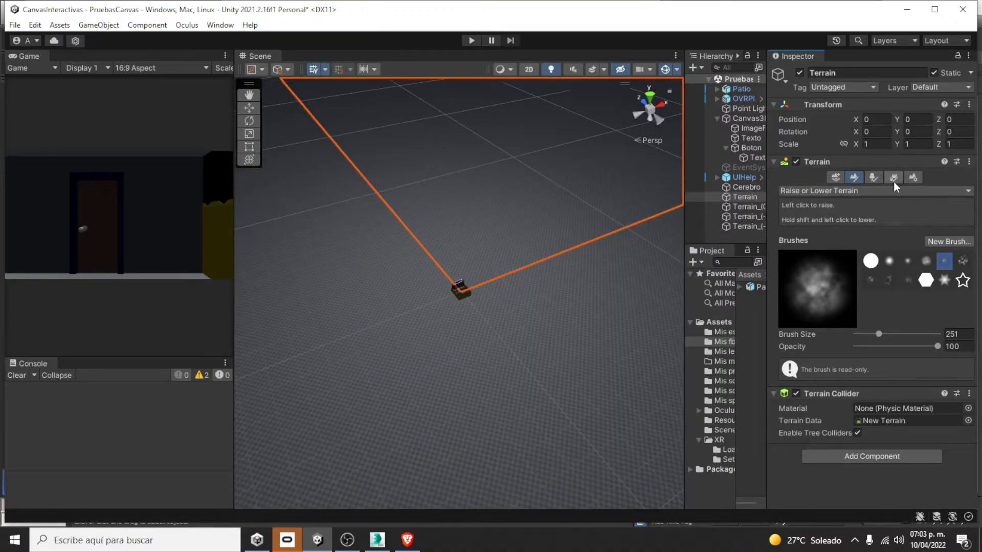
{"action": "left_click", "coordinate": [873, 197]}
{"action": "left_click", "coordinate": [838, 239]}
{"action": "left_click", "coordinate": [926, 290]}
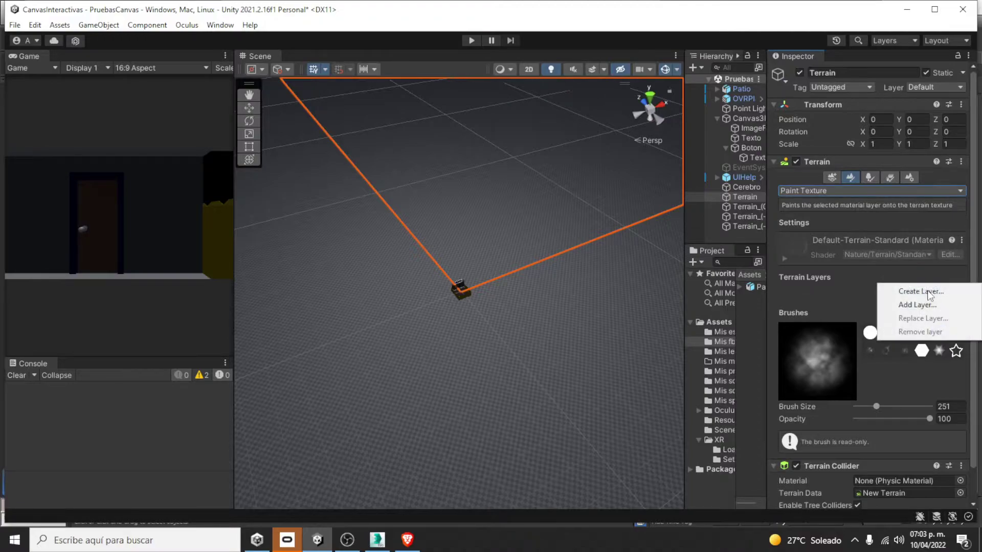
{"action": "left_click", "coordinate": [929, 294]}
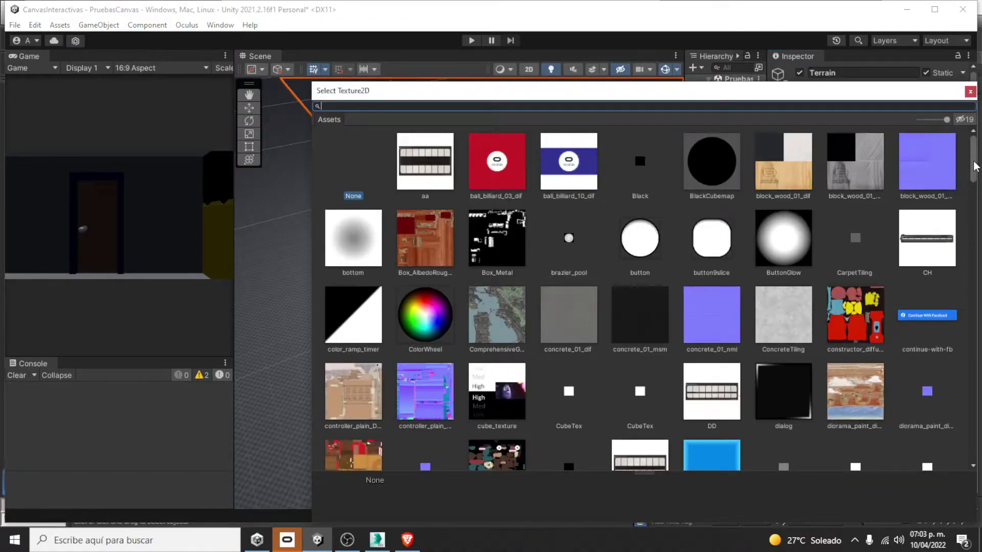
Browse the texture picker and assign the grey wall_cinder texture to the layer.
{"action": "scroll", "coordinate": [971, 199], "scroll_direction": "down", "scroll_amount": 5}
{"action": "scroll", "coordinate": [979, 199], "scroll_direction": "down", "scroll_amount": 4}
{"action": "scroll", "coordinate": [980, 199], "scroll_direction": "up", "scroll_amount": 5}
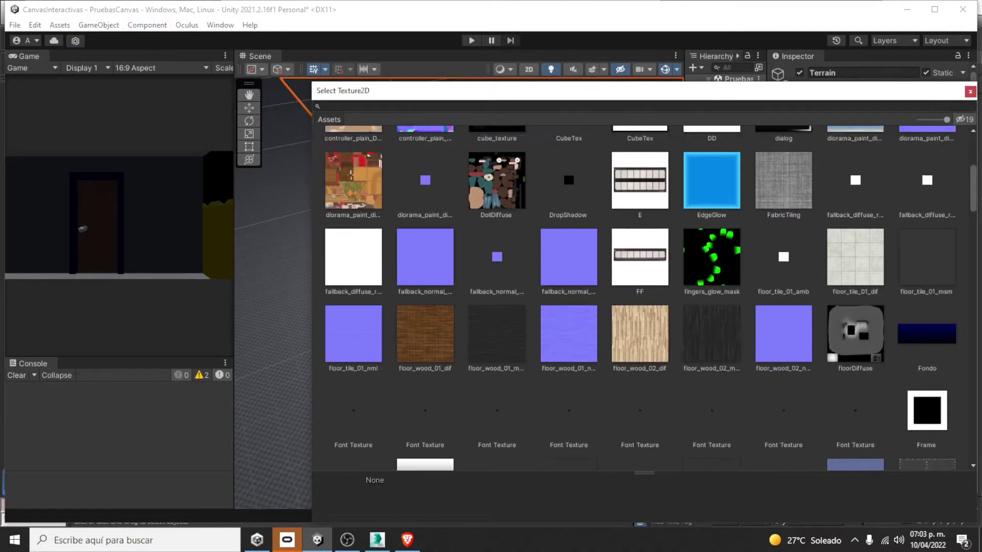
{"action": "scroll", "coordinate": [980, 199], "scroll_direction": "down", "scroll_amount": 20}
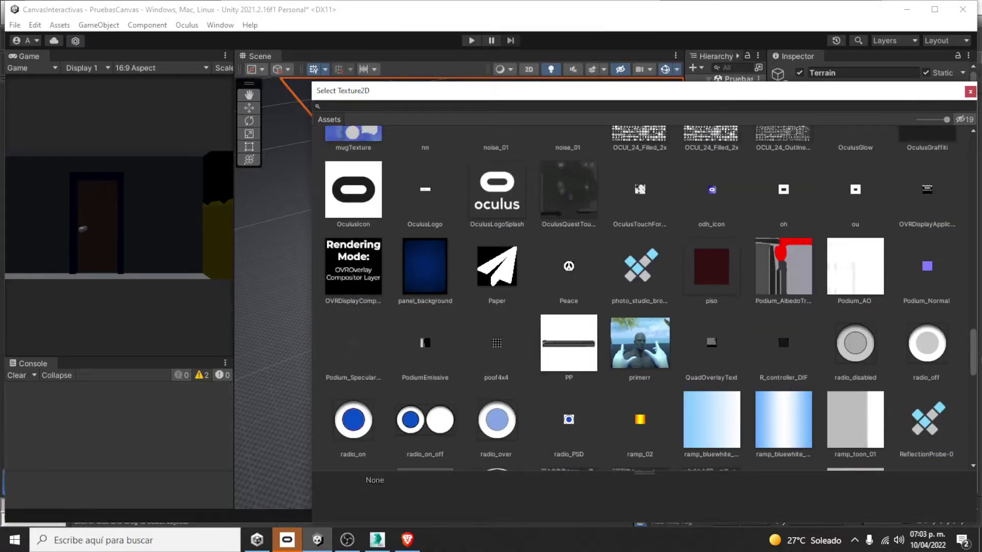
{"action": "left_click", "coordinate": [723, 279]}
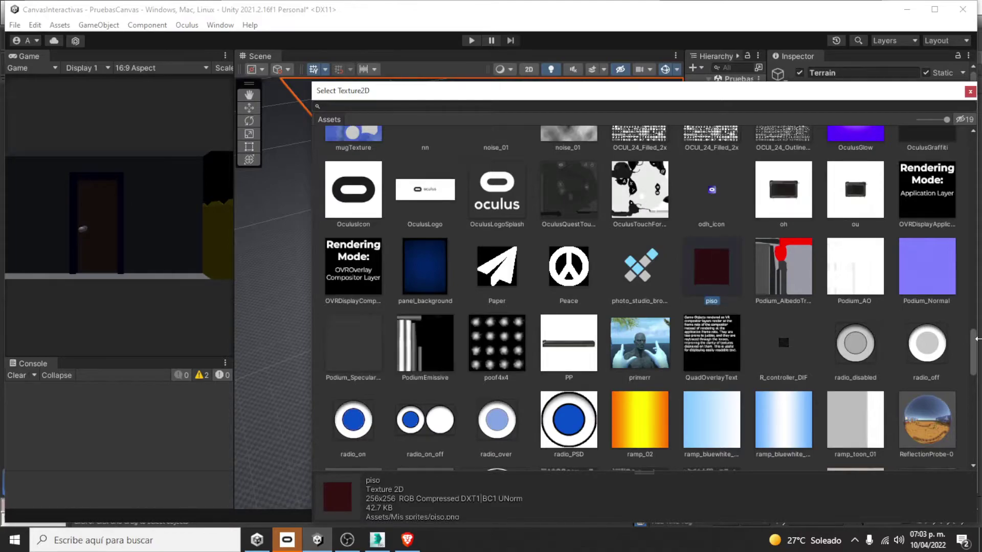
{"action": "left_click_drag", "start_coordinate": [976, 353], "coordinate": [980, 403]}
{"action": "scroll", "coordinate": [980, 403], "scroll_direction": "down", "scroll_amount": 4}
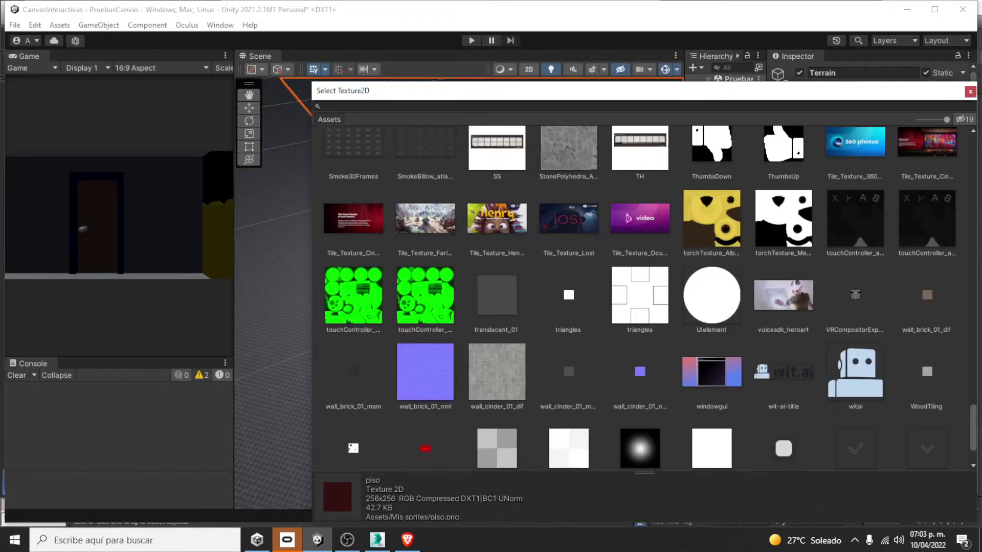
{"action": "scroll", "coordinate": [645, 297], "scroll_direction": "down", "scroll_amount": 2}
{"action": "scroll", "coordinate": [645, 296], "scroll_direction": "up", "scroll_amount": 20}
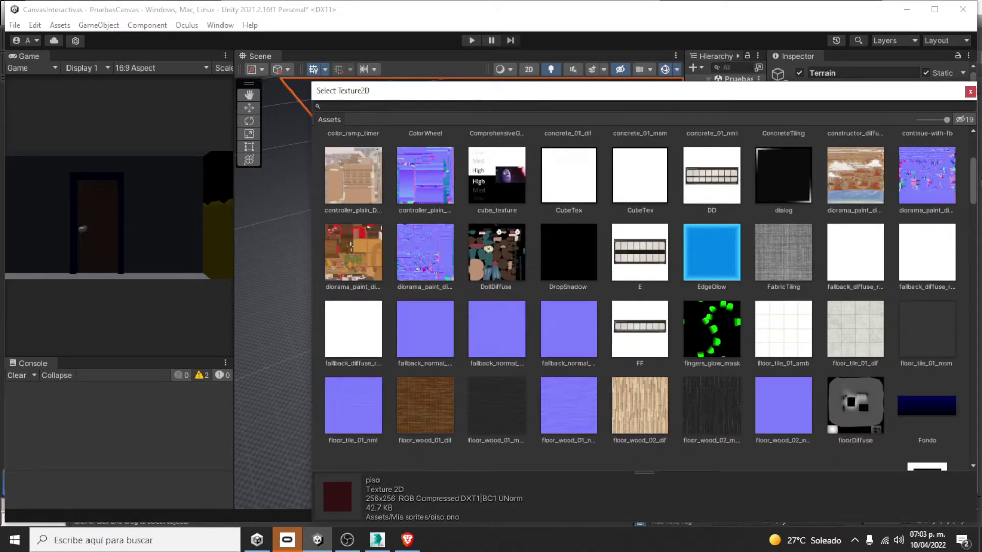
{"action": "scroll", "coordinate": [640, 298], "scroll_direction": "up", "scroll_amount": 3}
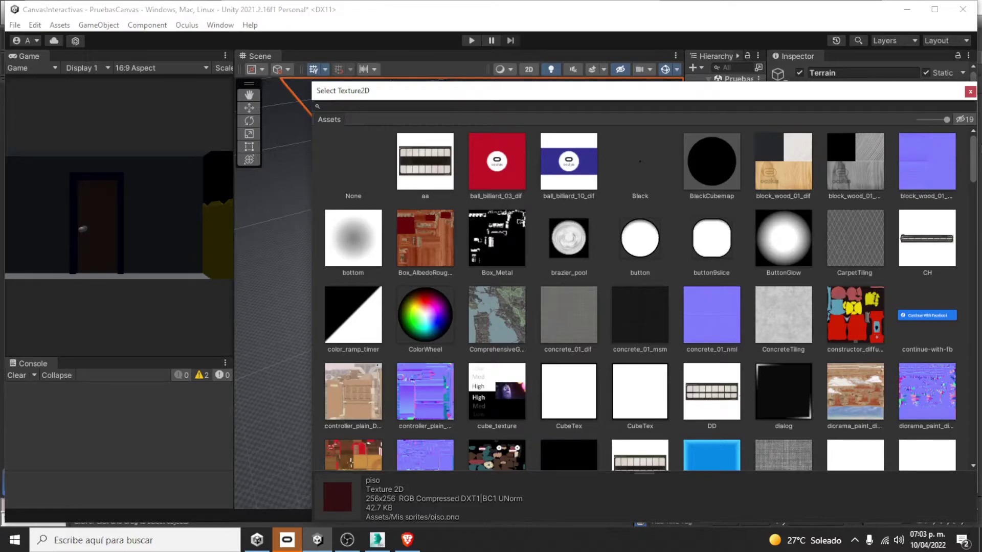
{"action": "left_click_drag", "start_coordinate": [975, 158], "coordinate": [977, 229]}
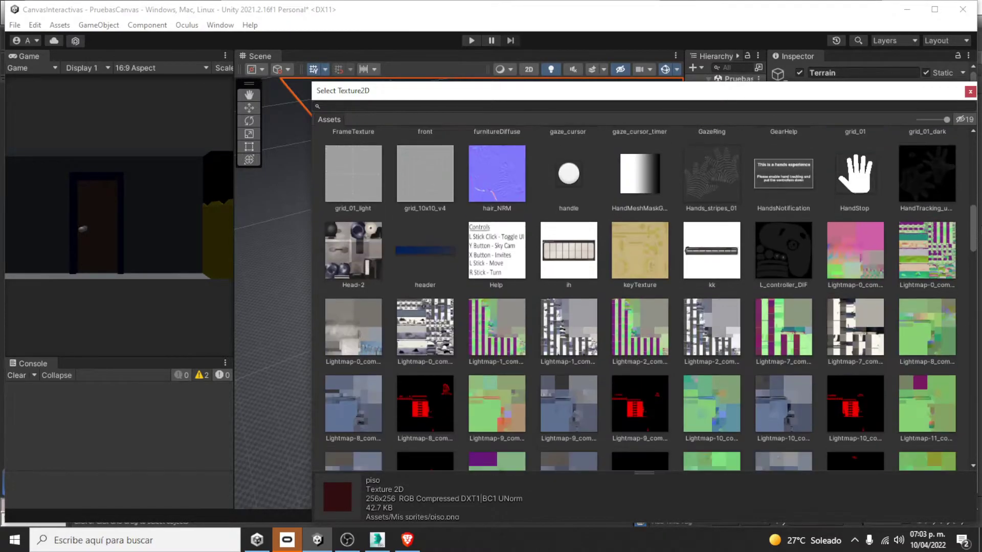
{"action": "scroll", "coordinate": [853, 368], "scroll_direction": "down", "scroll_amount": 10}
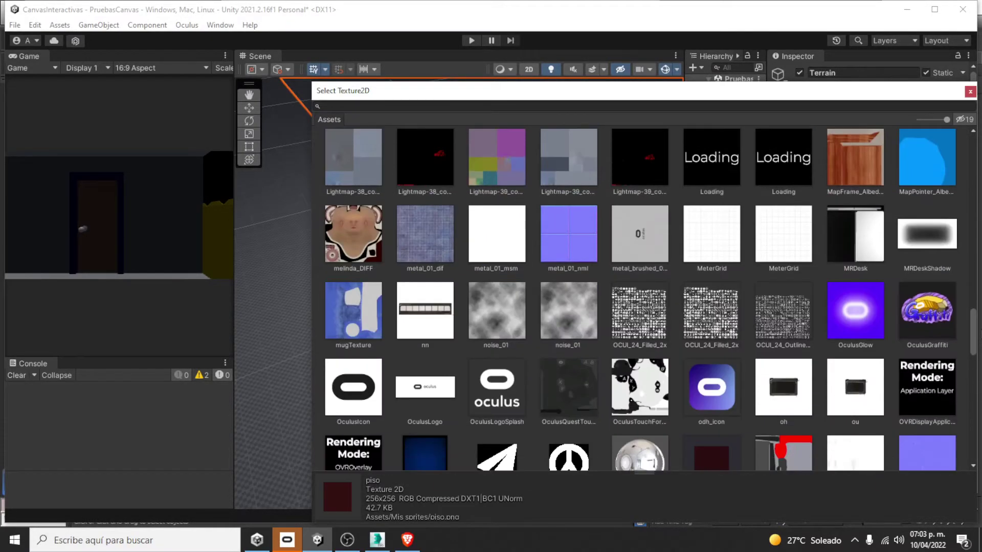
{"action": "scroll", "coordinate": [853, 367], "scroll_direction": "down", "scroll_amount": 6}
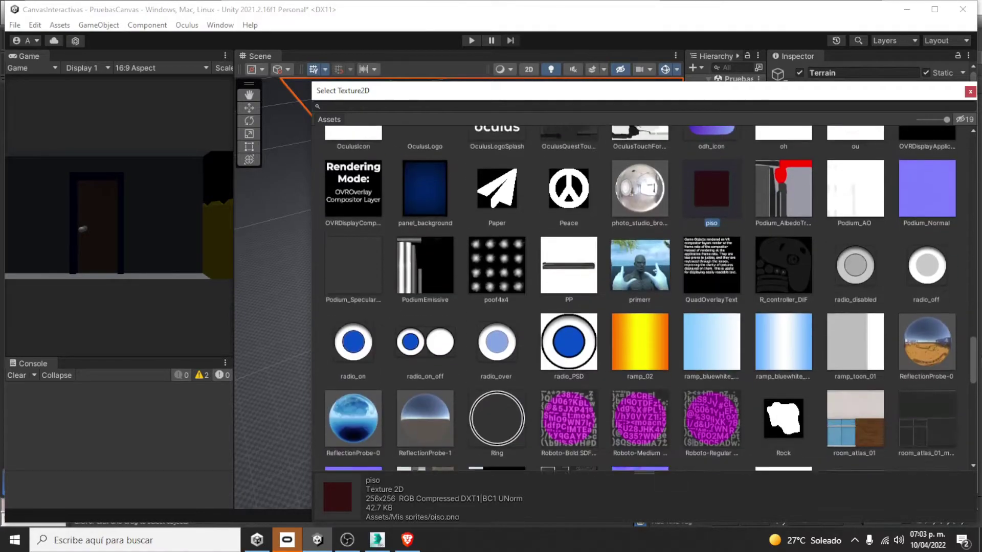
{"action": "scroll", "coordinate": [853, 367], "scroll_direction": "down", "scroll_amount": 7}
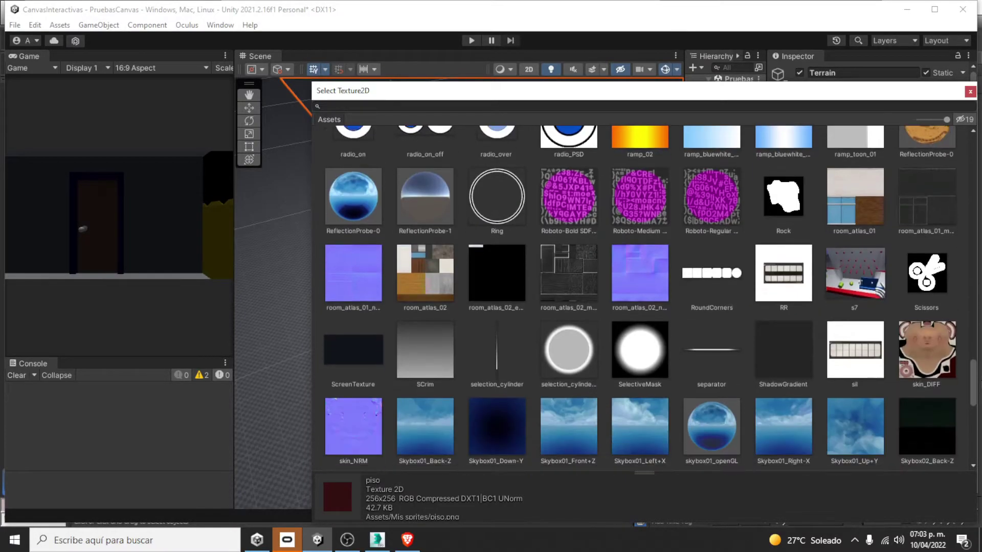
{"action": "scroll", "coordinate": [853, 367], "scroll_direction": "down", "scroll_amount": 2}
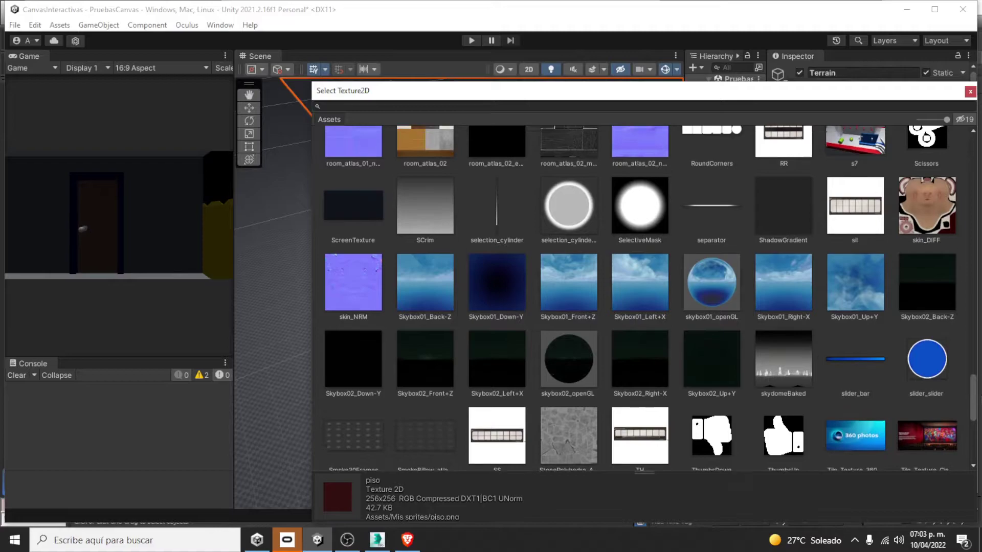
{"action": "scroll", "coordinate": [980, 439], "scroll_direction": "down", "scroll_amount": 6}
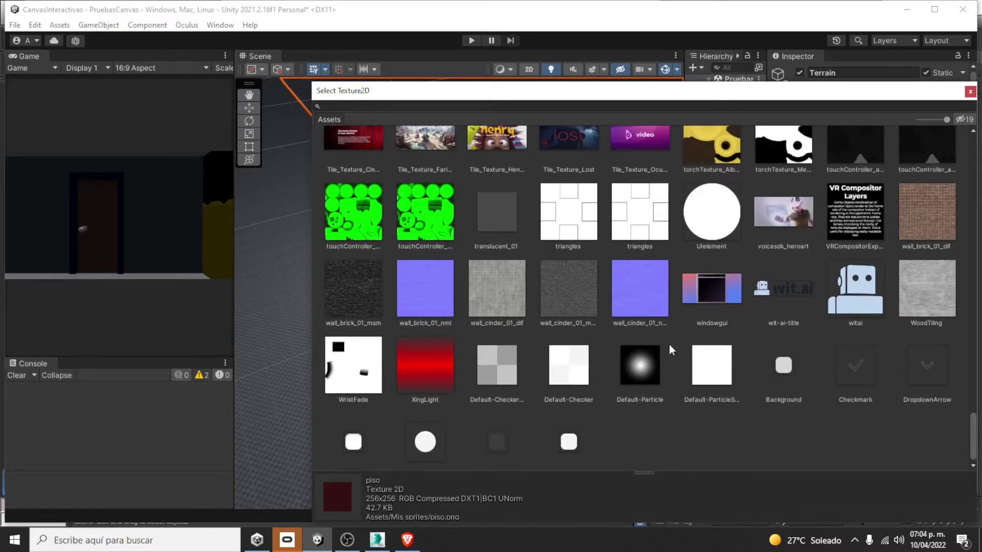
{"action": "double_click", "coordinate": [589, 282]}
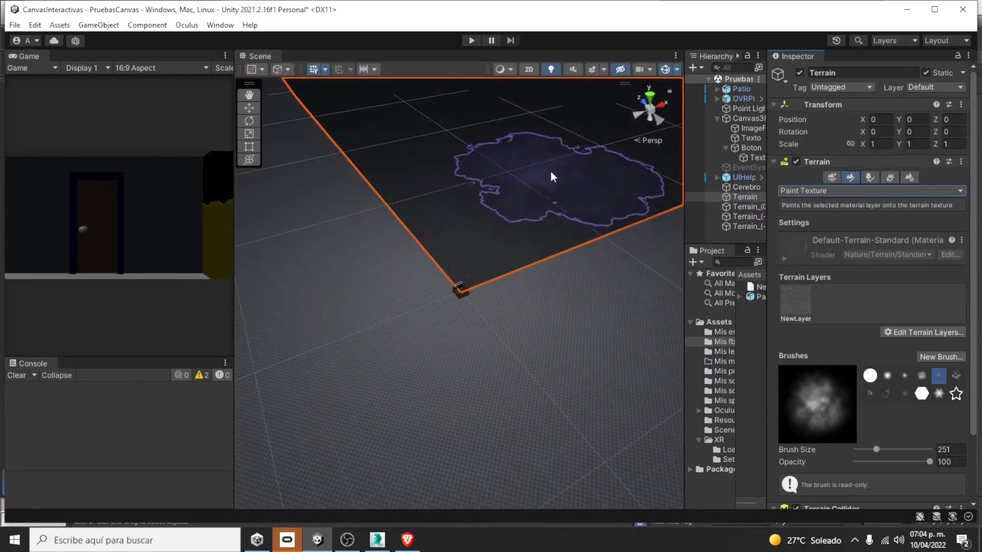
Open NewLayer's settings to check its Diffuse uses the grey texture.
{"action": "left_click", "coordinate": [790, 301]}
{"action": "scroll", "coordinate": [489, 280], "scroll_direction": "down", "scroll_amount": 8}
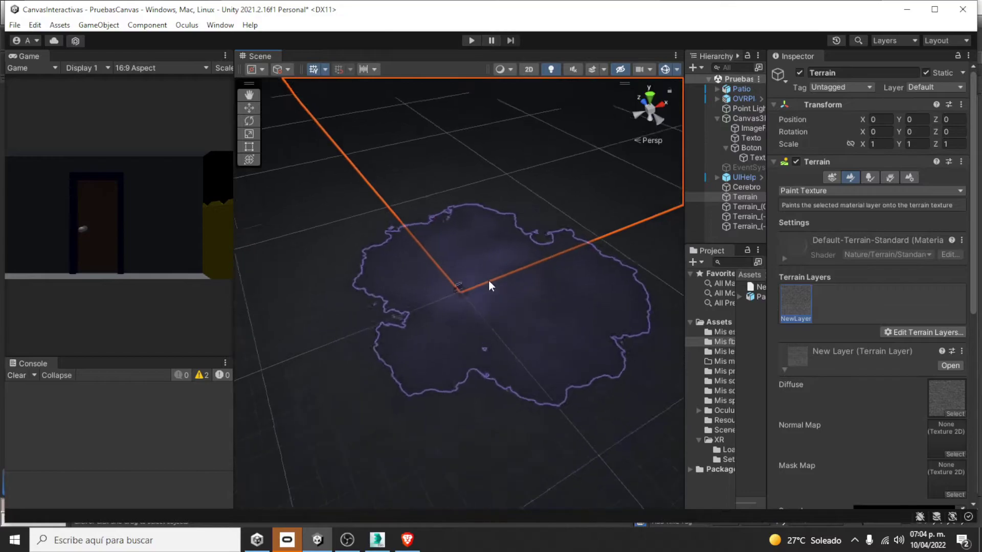
{"action": "scroll", "coordinate": [483, 280], "scroll_direction": "up", "scroll_amount": 10}
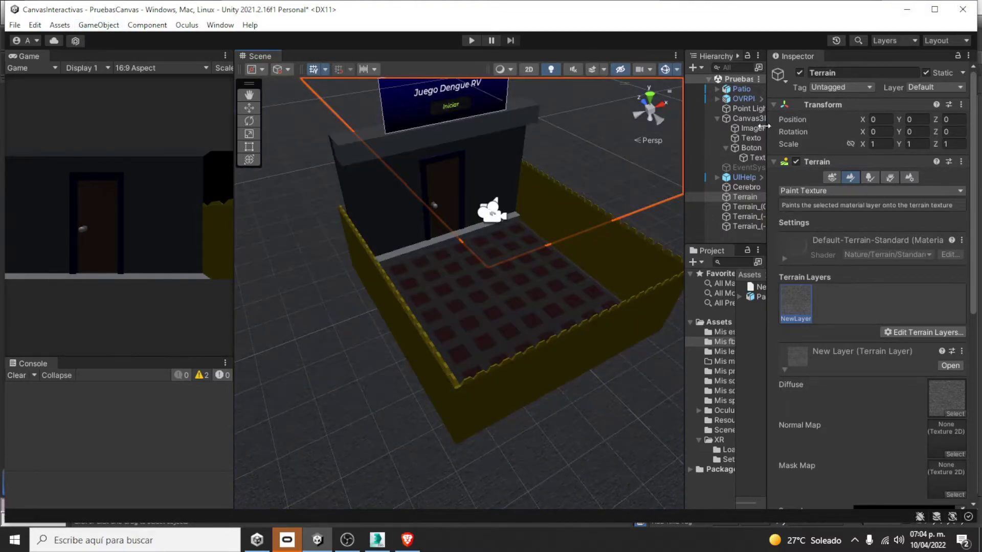
{"action": "left_click_drag", "start_coordinate": [685, 150], "coordinate": [544, 151]}
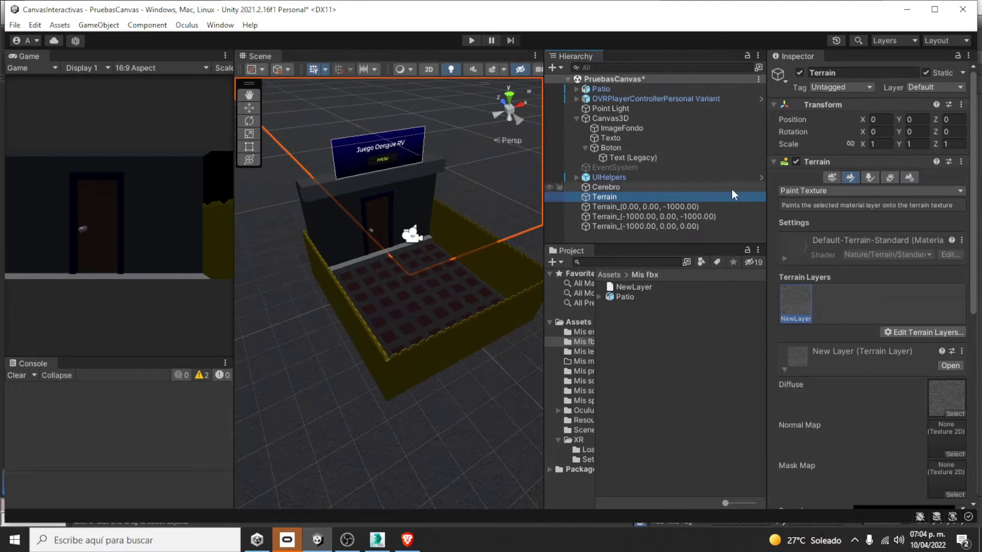
Expand OVRPlayerControllerPersonal Variant > OVRCameraRig > TrackingSpace and inspect CenterEyeAnchor.
{"action": "left_click", "coordinate": [634, 148]}
{"action": "left_click", "coordinate": [625, 120]}
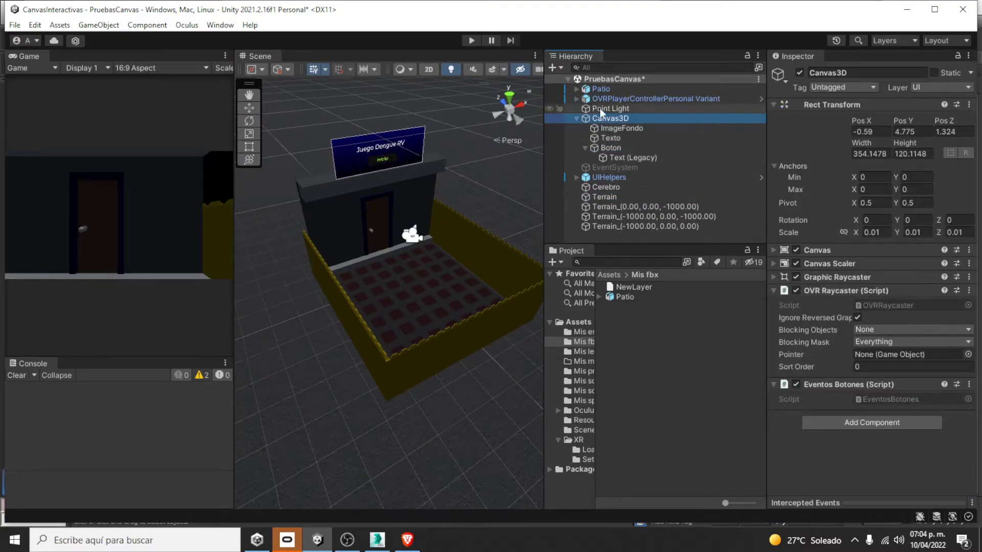
{"action": "left_click", "coordinate": [576, 99]}
{"action": "left_click", "coordinate": [587, 118]}
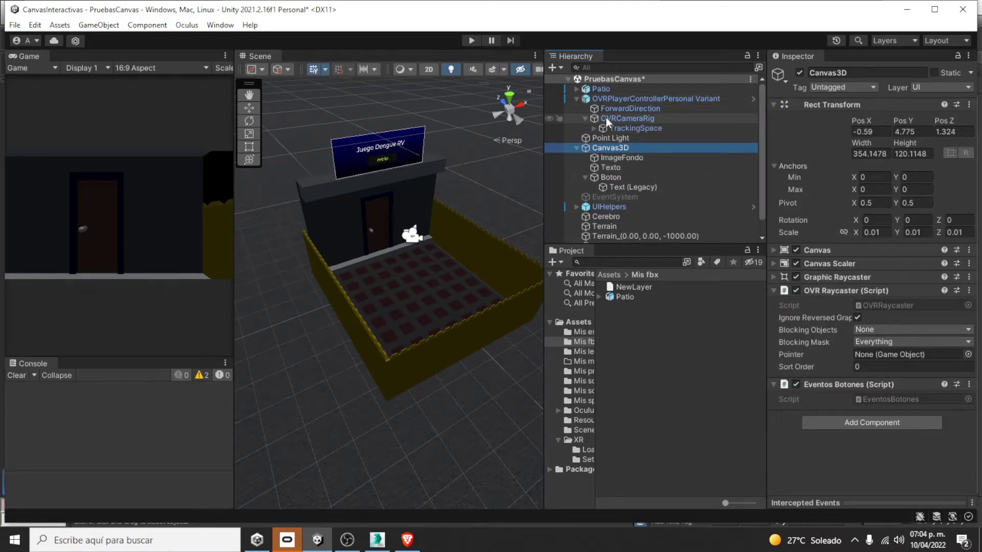
{"action": "left_click", "coordinate": [592, 128]}
{"action": "left_click", "coordinate": [637, 147]}
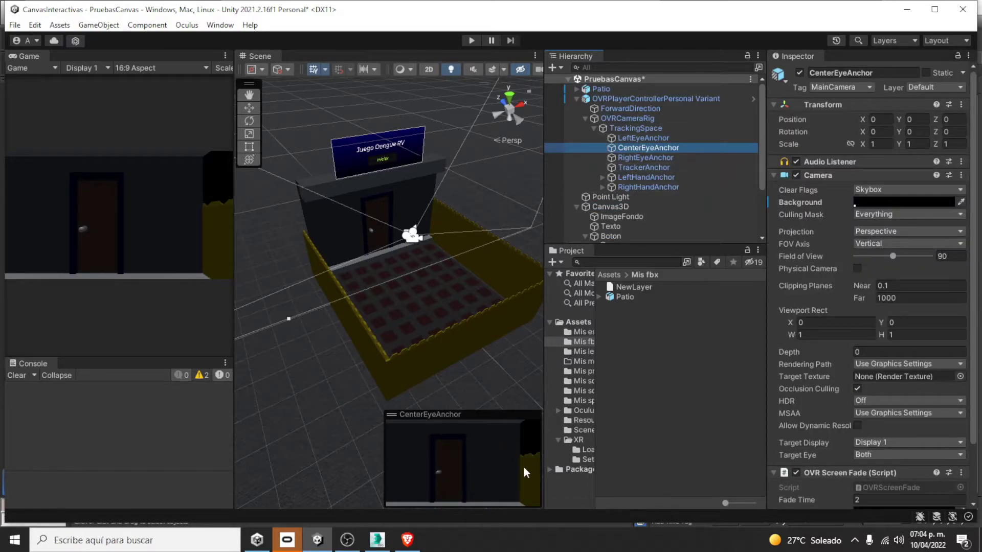
Select the player controller to view its components and fly the view toward the building.
{"action": "left_click", "coordinate": [14, 25]}
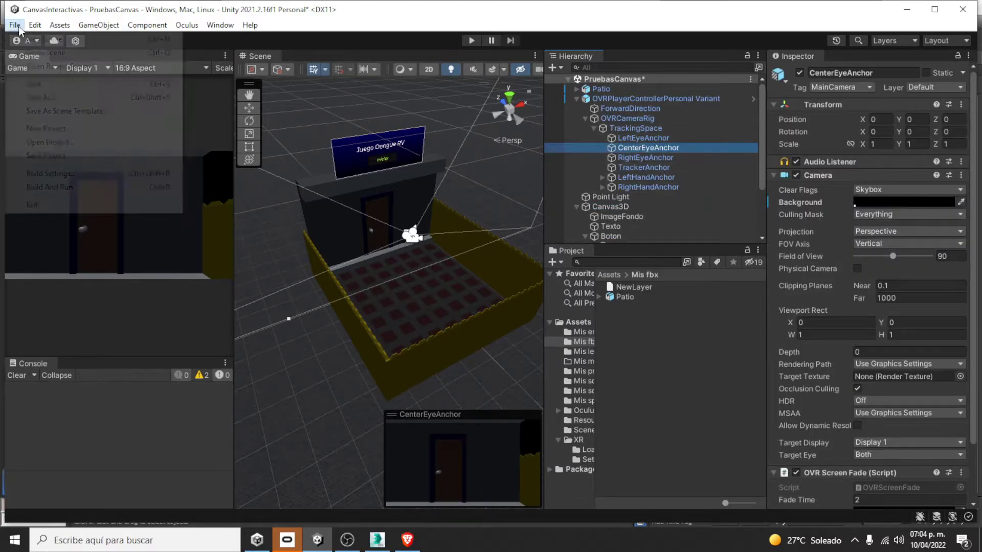
{"action": "mouse_move", "coordinate": [34, 25]}
{"action": "left_click", "coordinate": [637, 99]}
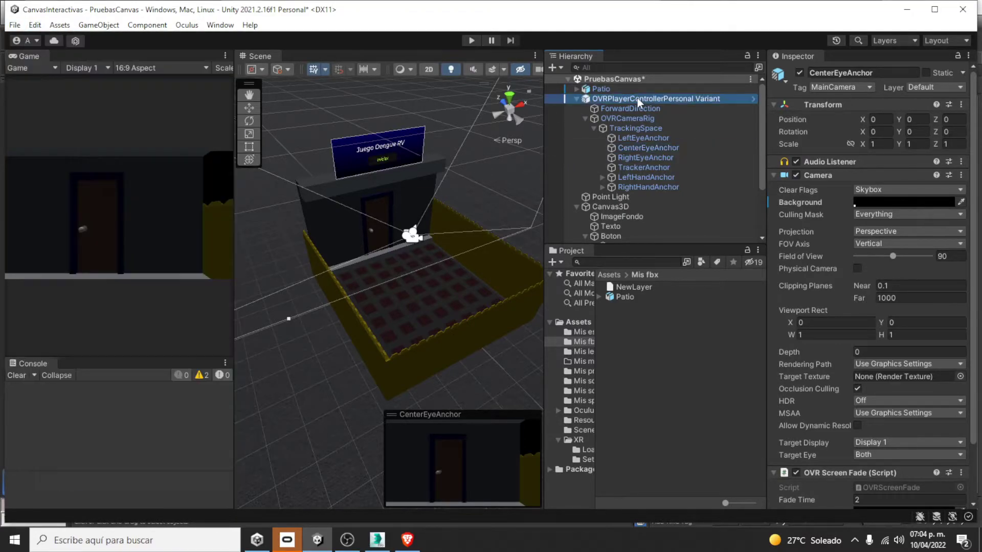
{"action": "right_click_drag", "start_coordinate": [315, 297], "coordinate": [240, 244]}
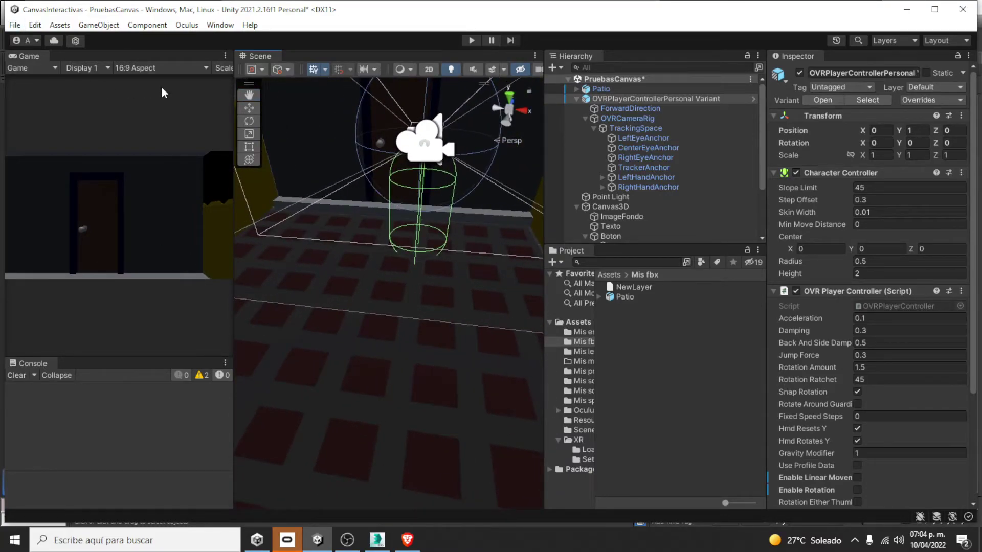
Adjust the Patio's height with the Move gizmo's Y arrow to Y 0.2241.
{"action": "left_click", "coordinate": [249, 108]}
{"action": "left_click", "coordinate": [395, 330]}
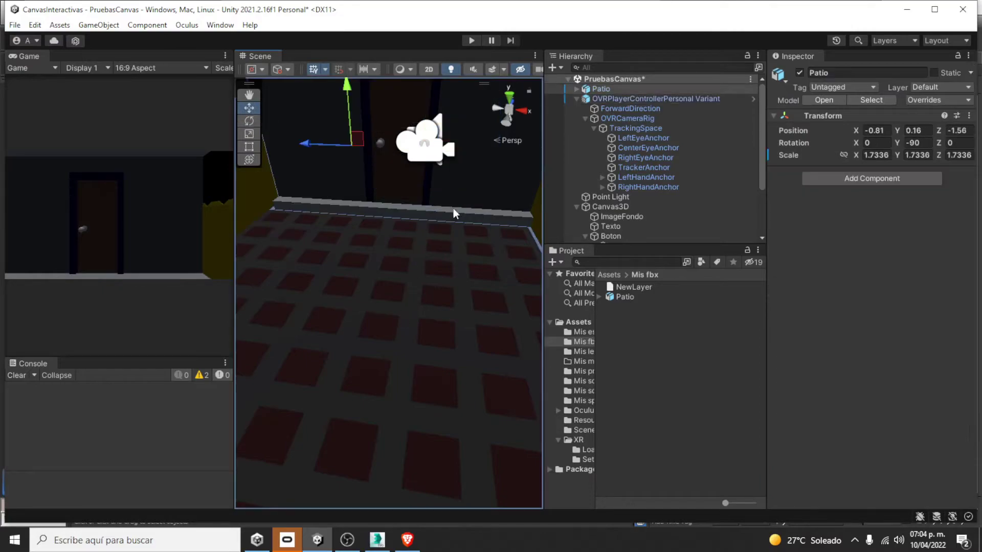
{"action": "left_click", "coordinate": [600, 89]}
{"action": "left_click_drag", "start_coordinate": [349, 88], "coordinate": [355, 109]}
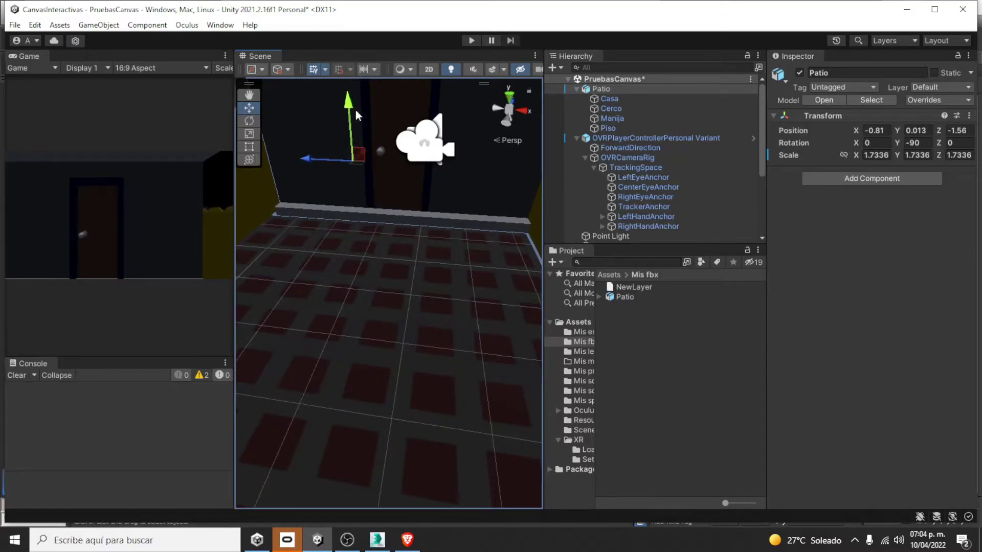
{"action": "scroll", "coordinate": [456, 182], "scroll_direction": "down", "scroll_amount": 3}
{"action": "left_click", "coordinate": [649, 138]}
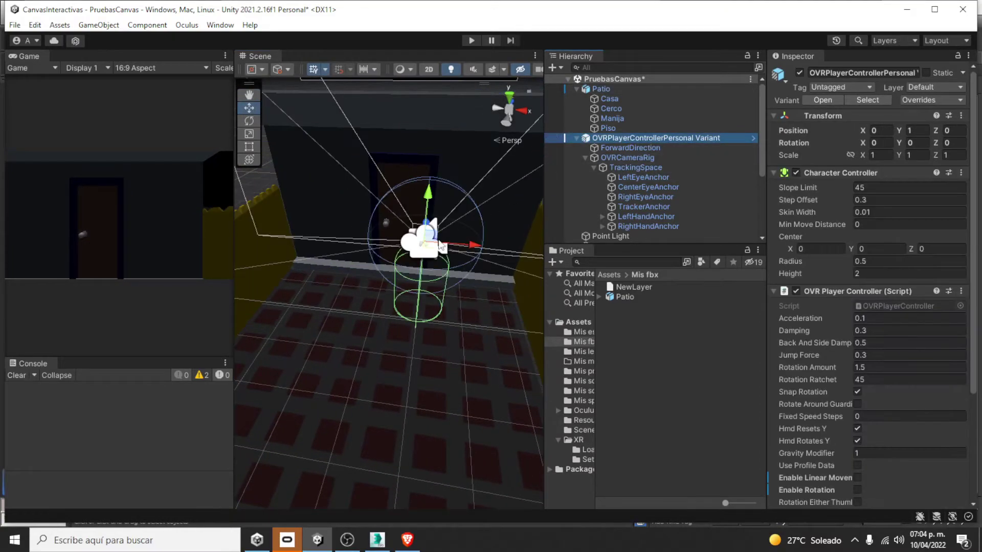
{"action": "left_click_drag", "start_coordinate": [341, 325], "coordinate": [338, 357], "text": "alt"}
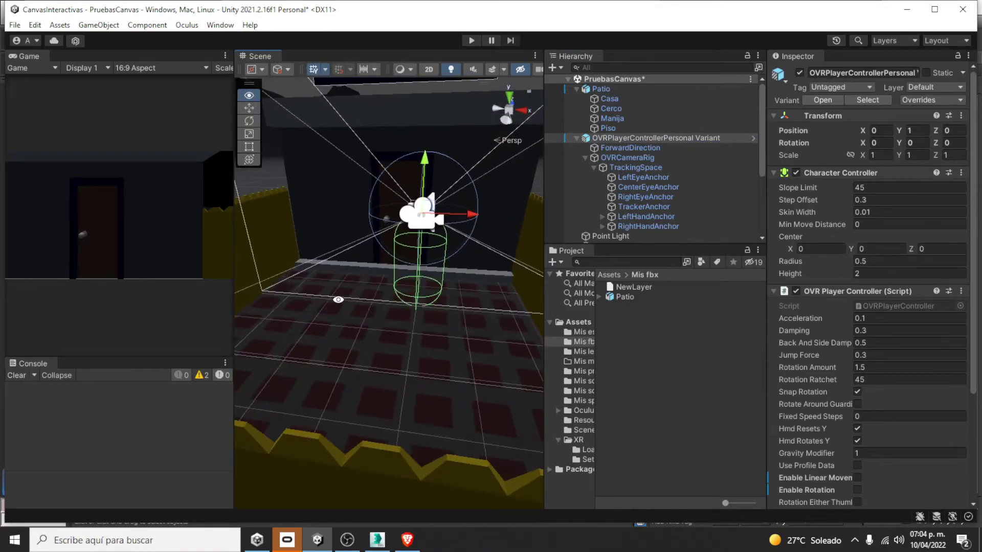
Shrink the Patio uniformly with the Scale tool to 1.5497.
{"action": "double_click", "coordinate": [629, 89]}
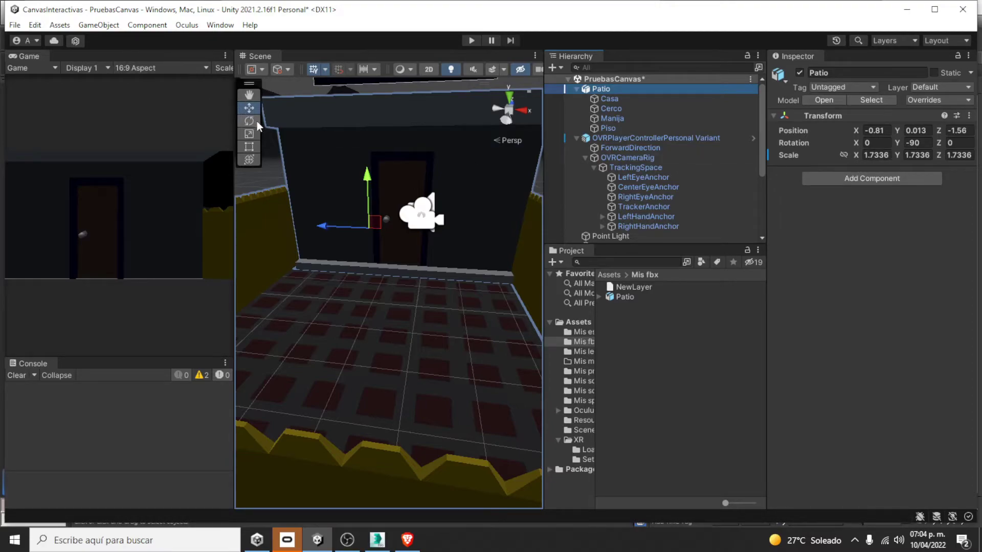
{"action": "left_click", "coordinate": [249, 134]}
{"action": "left_click_drag", "start_coordinate": [372, 225], "coordinate": [373, 239]}
{"action": "scroll", "coordinate": [388, 239], "scroll_direction": "down", "scroll_amount": 2}
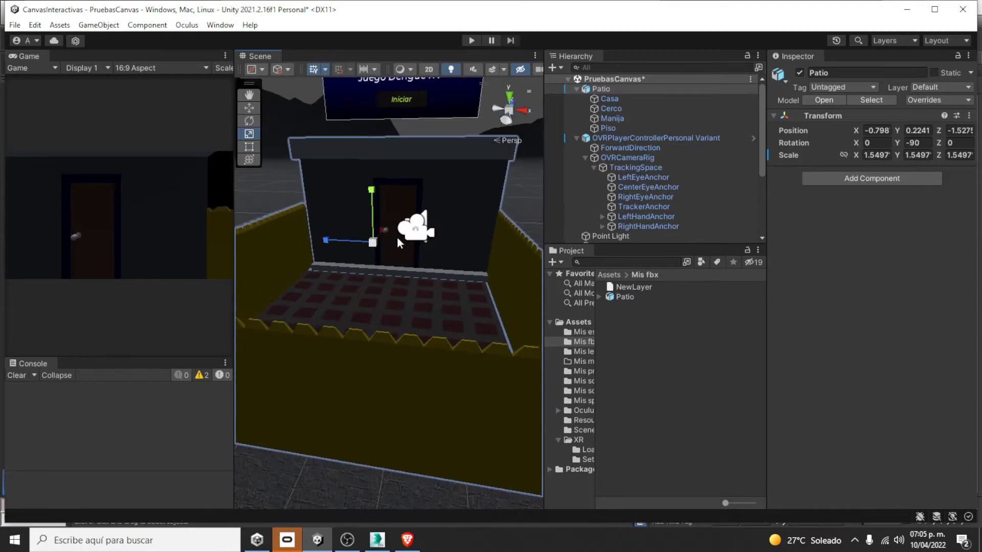
{"action": "scroll", "coordinate": [399, 238], "scroll_direction": "up", "scroll_amount": 2}
Save the PruebasCanvas scene, then run and stop a Play-mode VR test.
{"action": "left_click", "coordinate": [16, 25]}
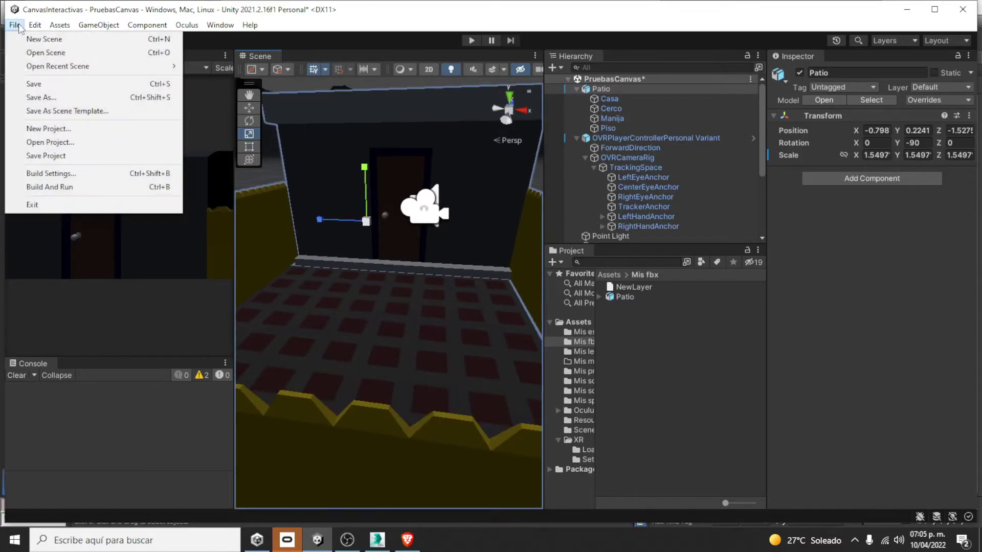
{"action": "left_click", "coordinate": [56, 86]}
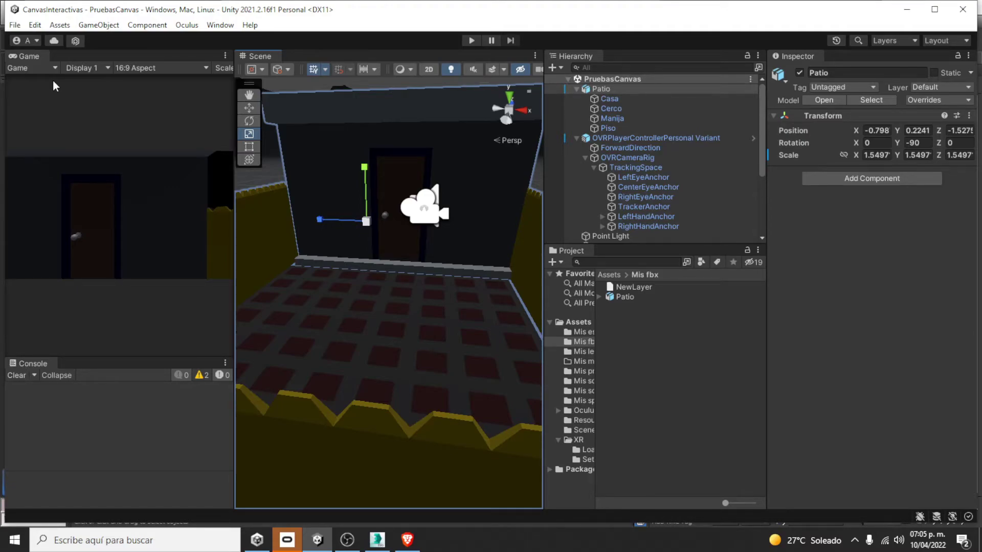
{"action": "left_click", "coordinate": [469, 41]}
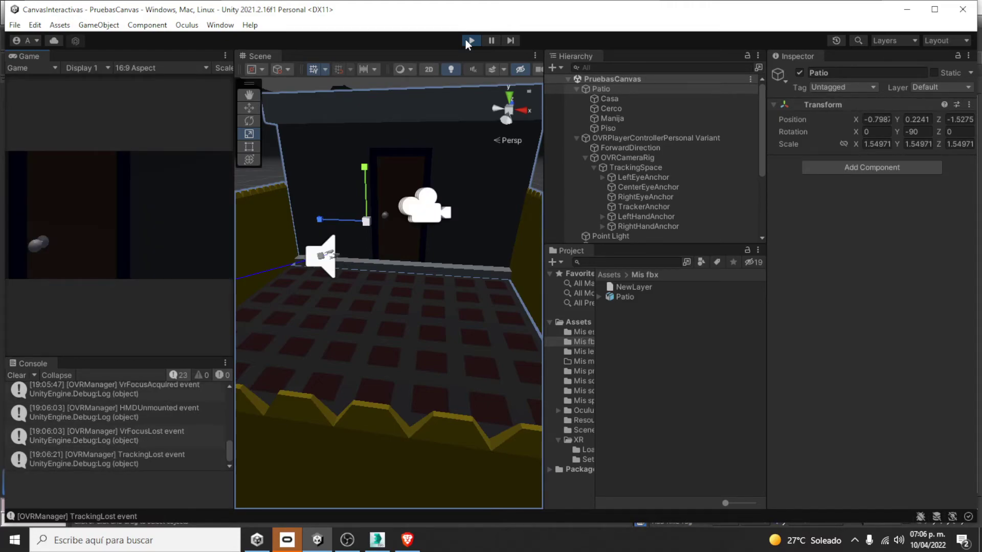
{"action": "left_click", "coordinate": [469, 40]}
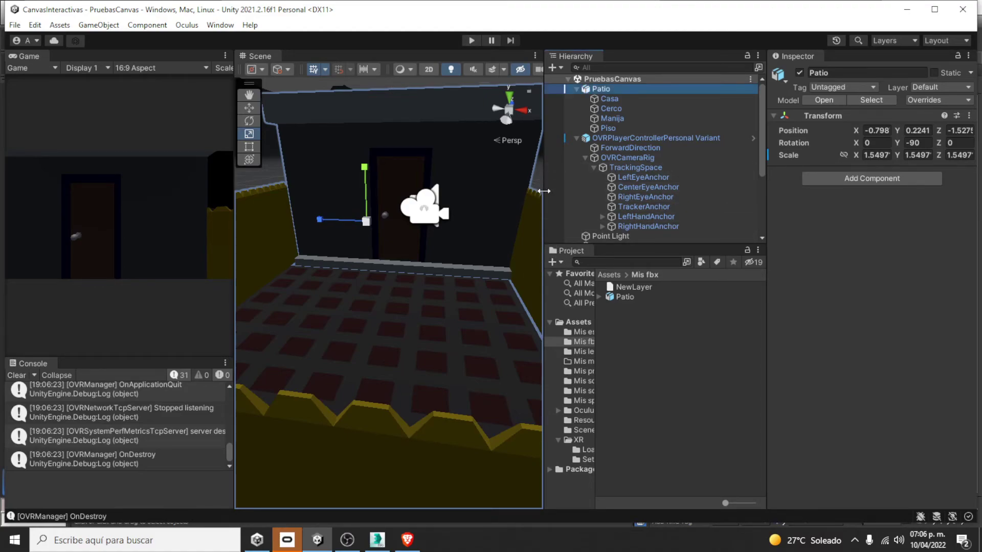
Resize the Piso floor uniformly with the Scale gizmo's centre handle.
{"action": "left_click_drag", "start_coordinate": [544, 194], "coordinate": [795, 218]}
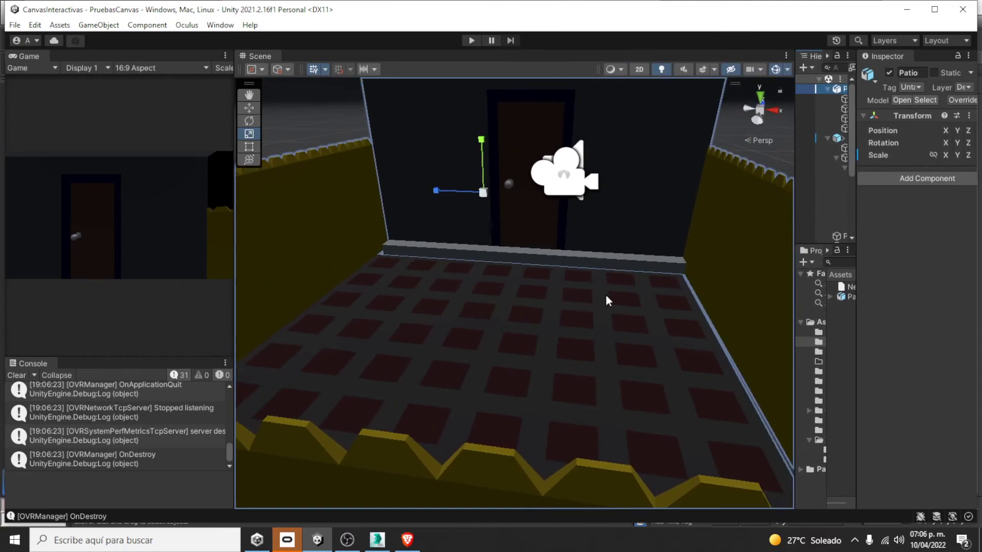
{"action": "left_click_drag", "start_coordinate": [460, 333], "coordinate": [443, 351], "text": "alt"}
{"action": "left_click", "coordinate": [528, 328]}
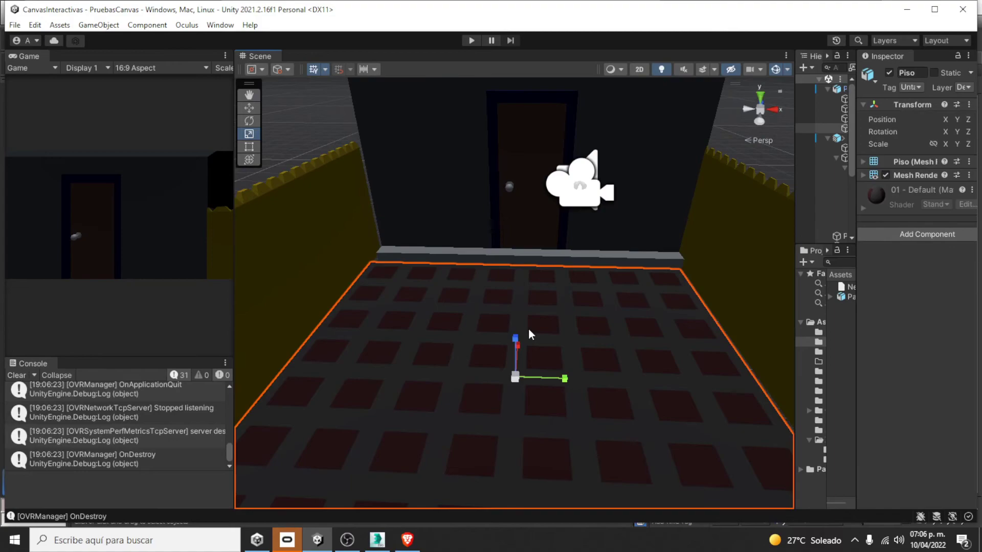
{"action": "left_click_drag", "start_coordinate": [515, 379], "coordinate": [518, 377]}
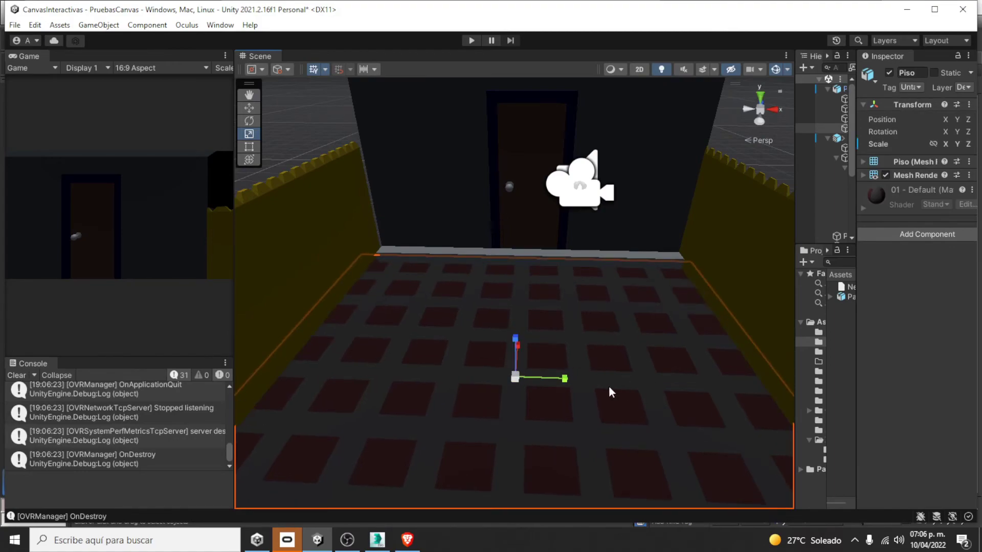
Lower the whole Patio with the Move tool's Y arrow.
{"action": "left_click_drag", "start_coordinate": [609, 387], "coordinate": [702, 130], "text": "alt"}
{"action": "middle_click_drag", "start_coordinate": [703, 130], "coordinate": [531, 199]}
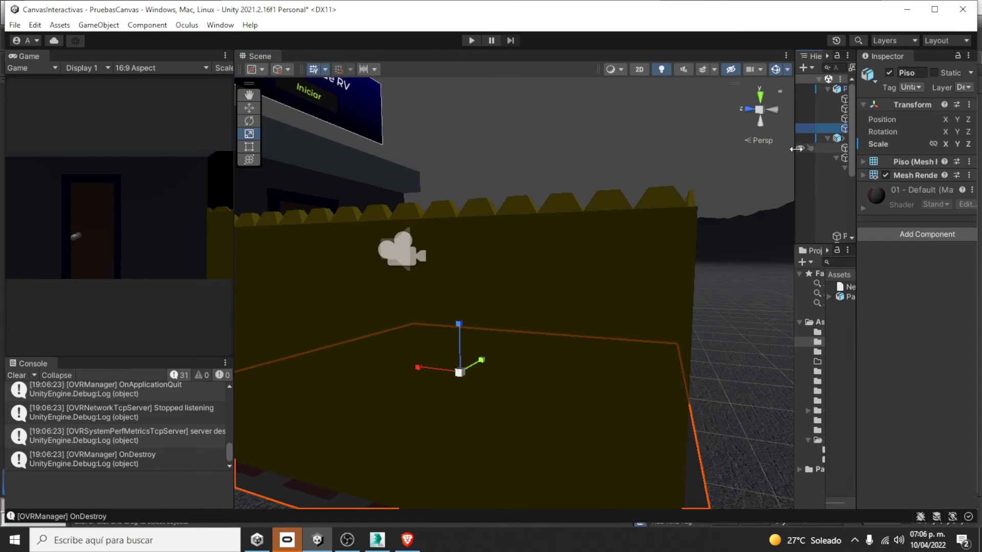
{"action": "left_click_drag", "start_coordinate": [797, 148], "coordinate": [718, 148]}
{"action": "left_click", "coordinate": [778, 90]}
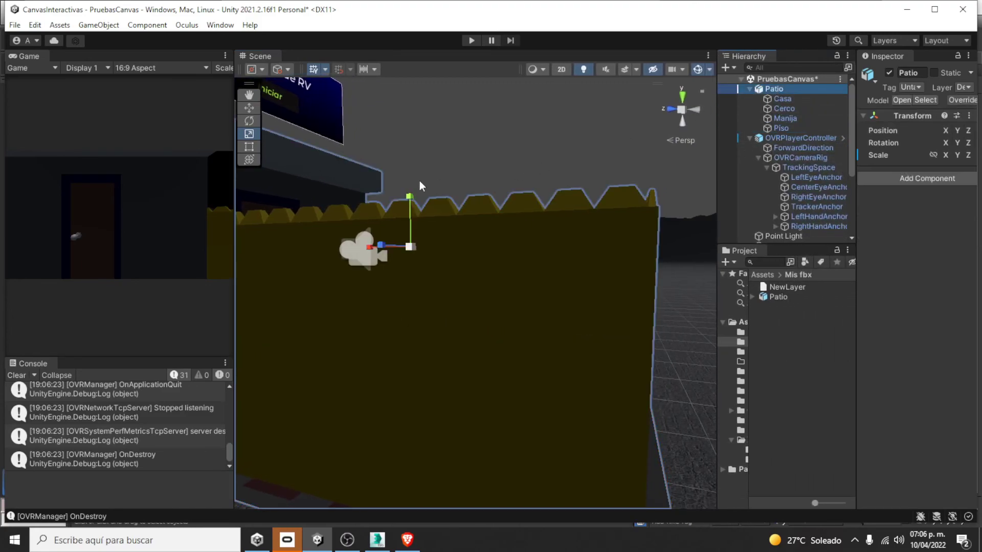
{"action": "left_click", "coordinate": [250, 108]}
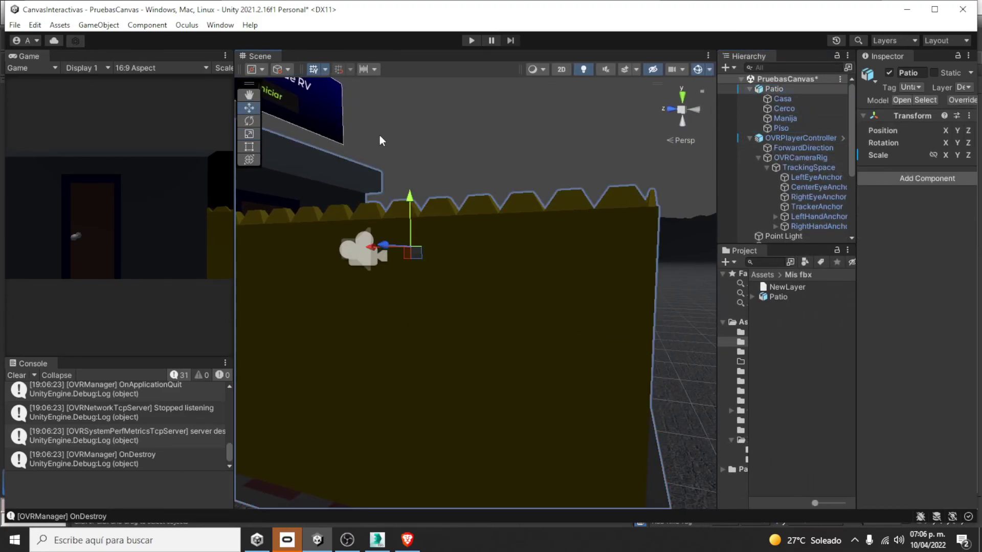
{"action": "scroll", "coordinate": [458, 194], "scroll_direction": "up", "scroll_amount": 3}
{"action": "left_click_drag", "start_coordinate": [440, 148], "coordinate": [441, 169]}
Frame the player controller standing inside the Patio in front of the door.
{"action": "scroll", "coordinate": [552, 271], "scroll_direction": "down", "scroll_amount": 3}
{"action": "left_click_drag", "start_coordinate": [553, 276], "coordinate": [520, 309], "text": "alt"}
{"action": "double_click", "coordinate": [818, 139]}
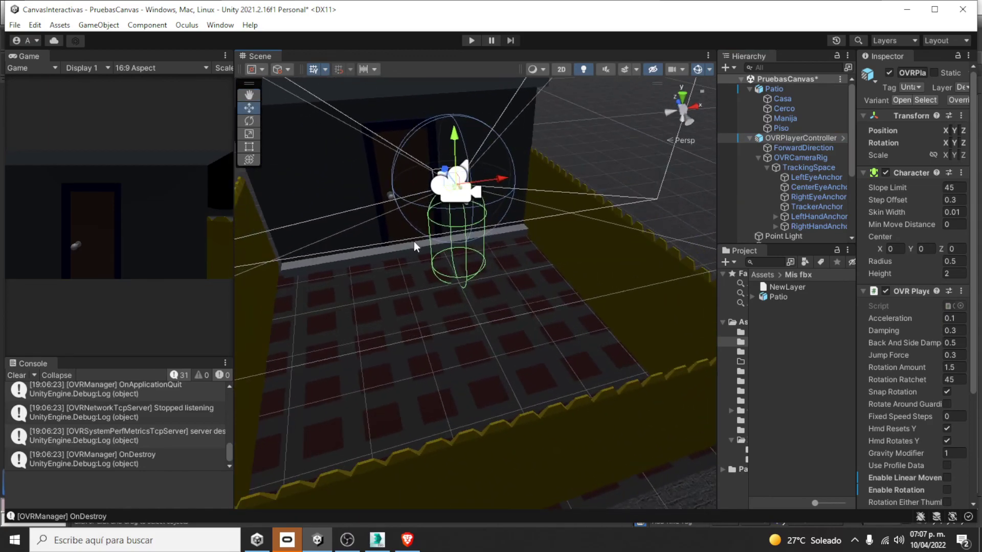
{"action": "scroll", "coordinate": [449, 236], "scroll_direction": "down", "scroll_amount": 2}
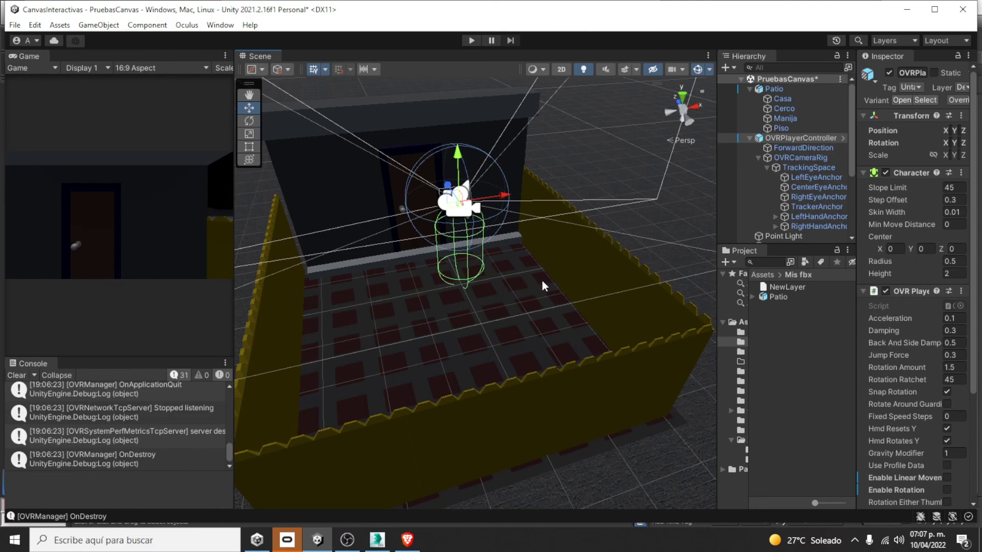
{"action": "scroll", "coordinate": [542, 281], "scroll_direction": "down", "scroll_amount": 1}
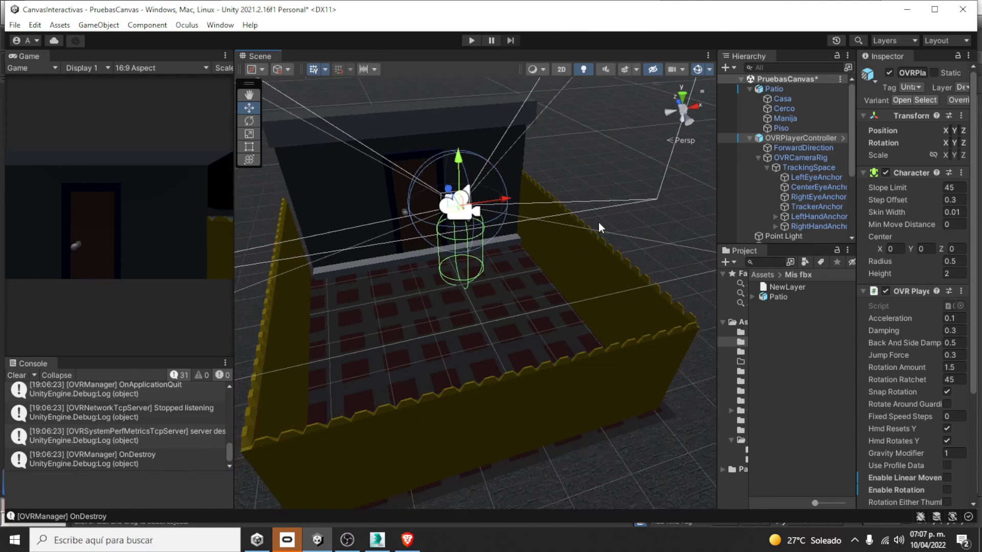